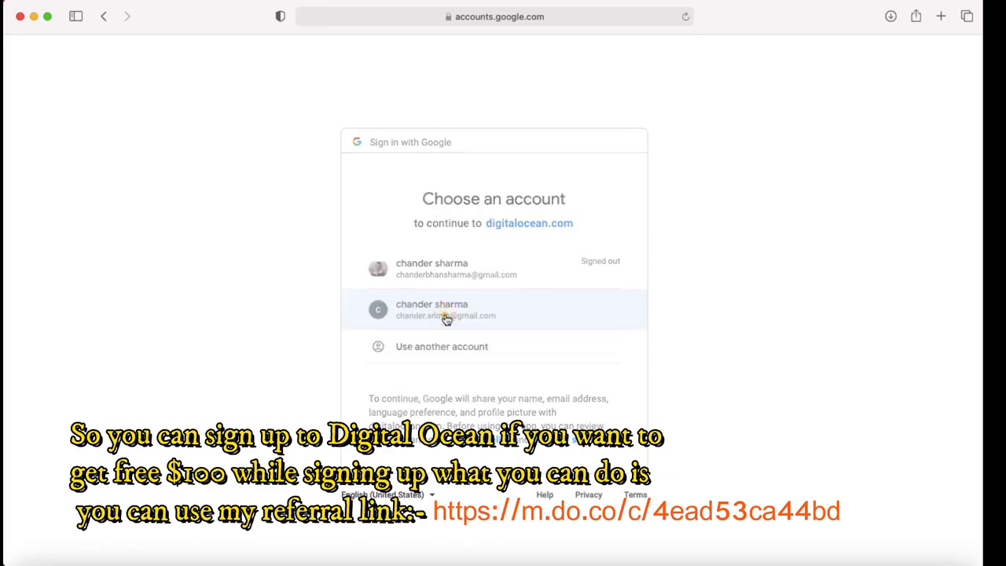
Step: Continue to DigitalOcean with the second saved Google account
click(436, 318)
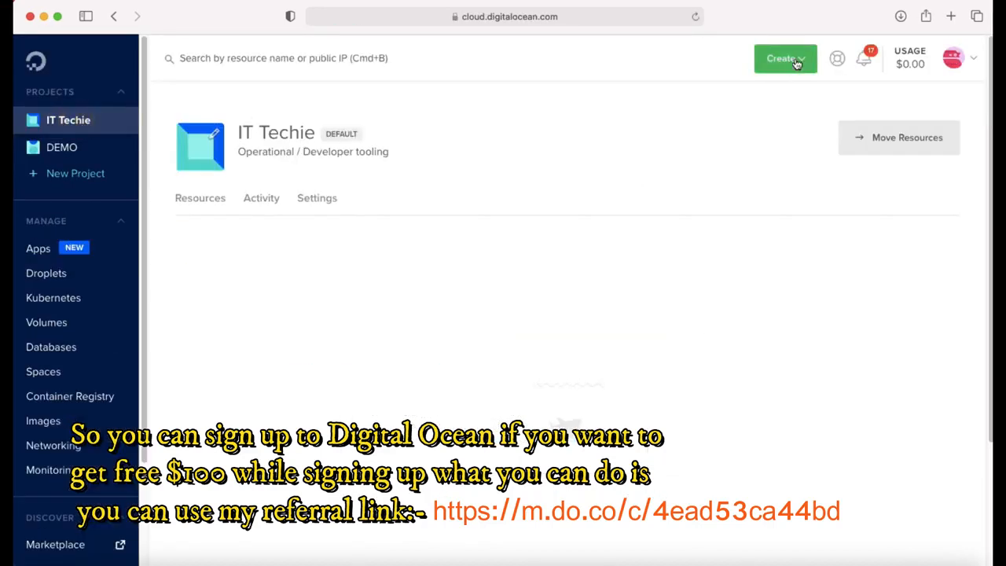
Step: Start a new droplet using the Ubuntu 18.04 (LTS) x64 image
click(796, 63)
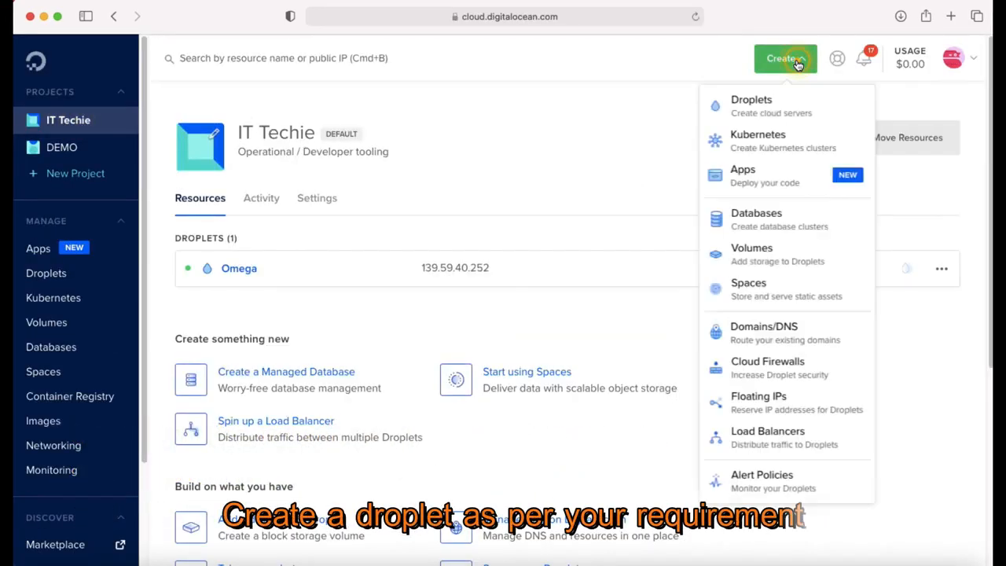
click(769, 101)
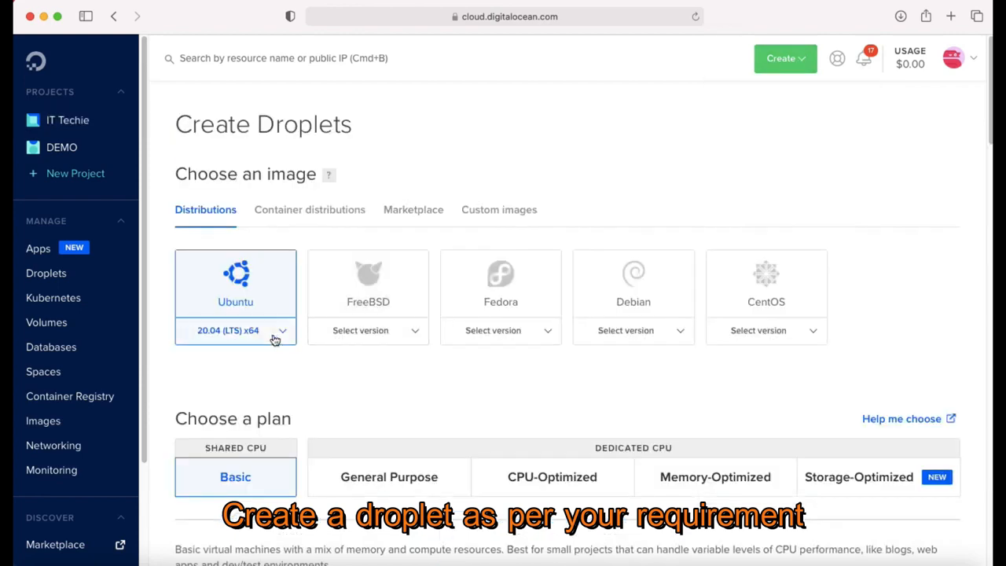
click(283, 336)
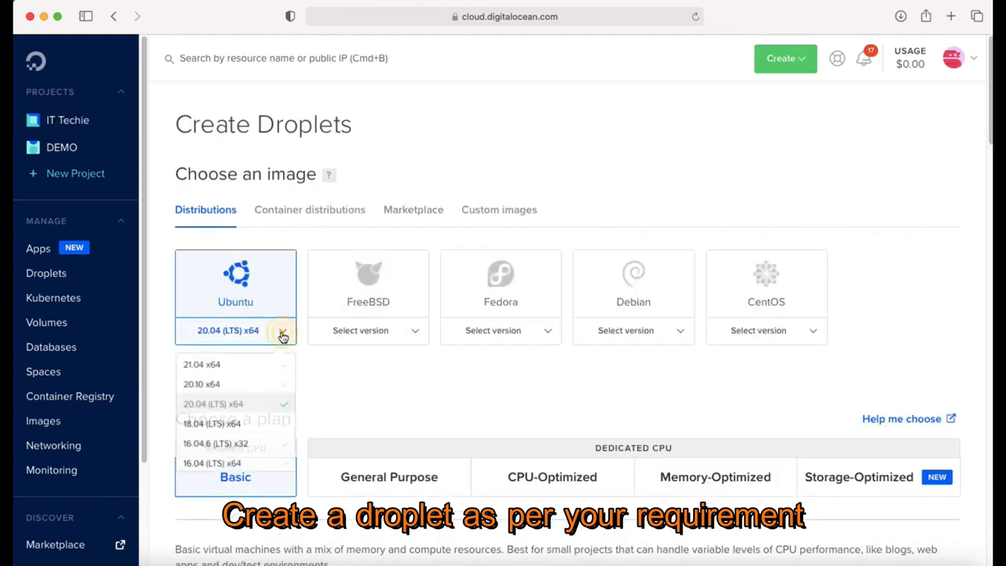
click(253, 427)
scroll(399, 417, down, 2)
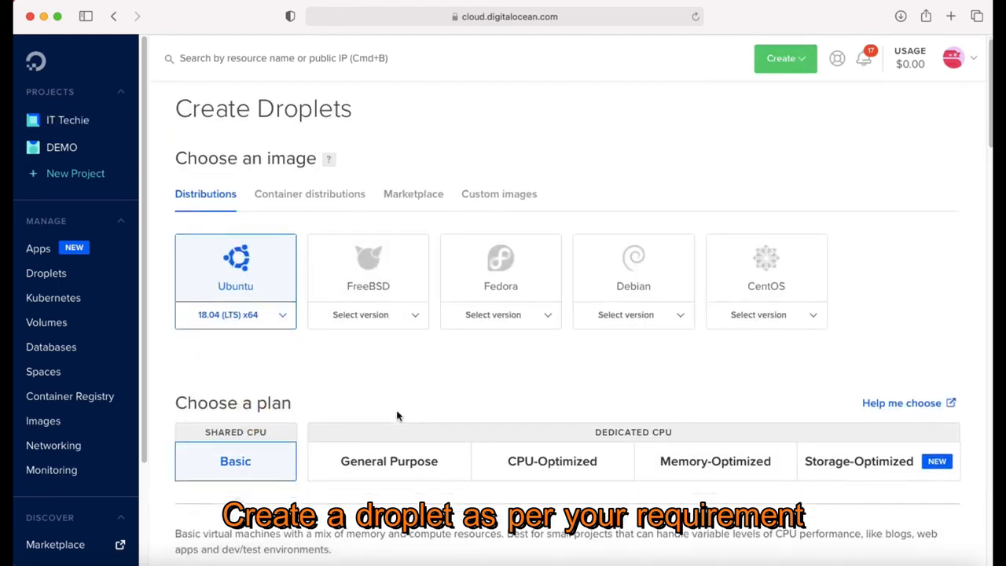
scroll(399, 416, down, 5)
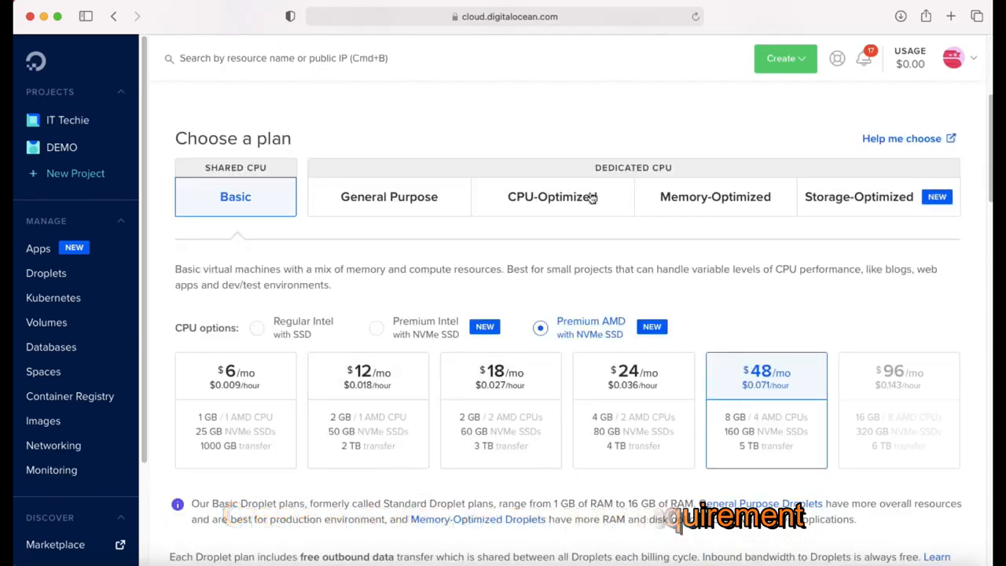
Step: After comparing plan types, pick the Basic $12/mo 2 GB plan with Premium Intel CPU
click(387, 203)
click(528, 198)
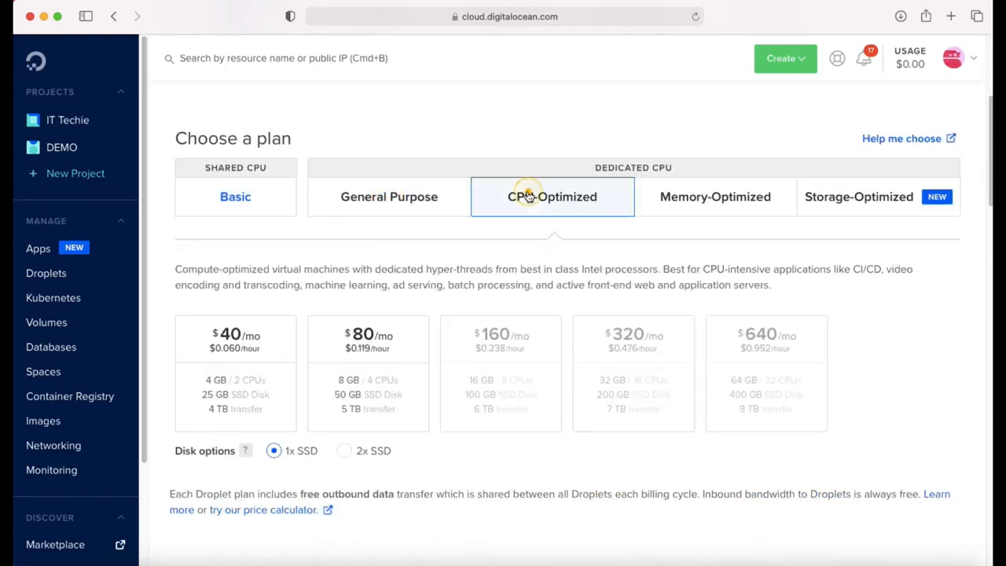
click(653, 196)
click(848, 188)
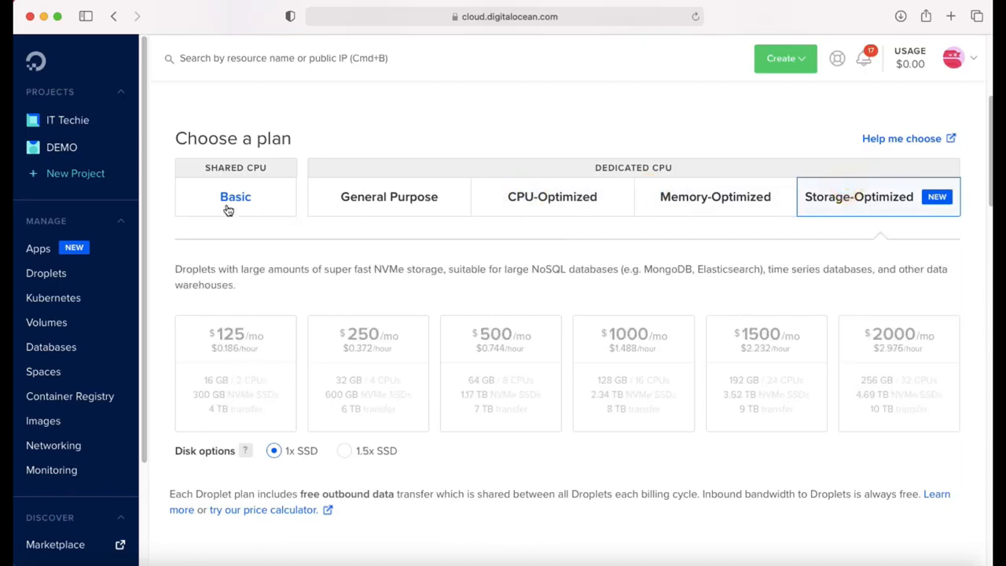
click(231, 204)
scroll(402, 414, down, 1)
click(381, 387)
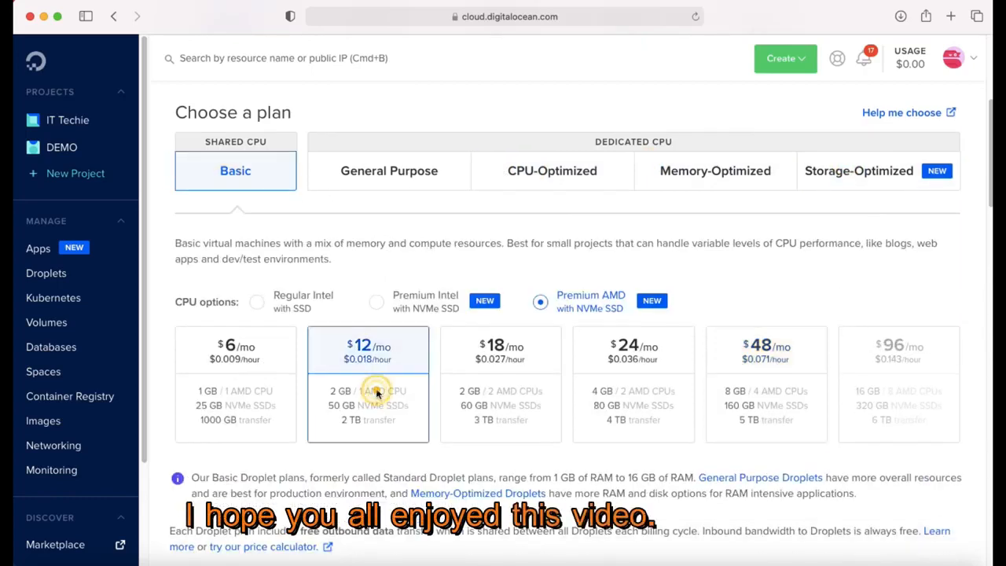
scroll(376, 393, down, 2)
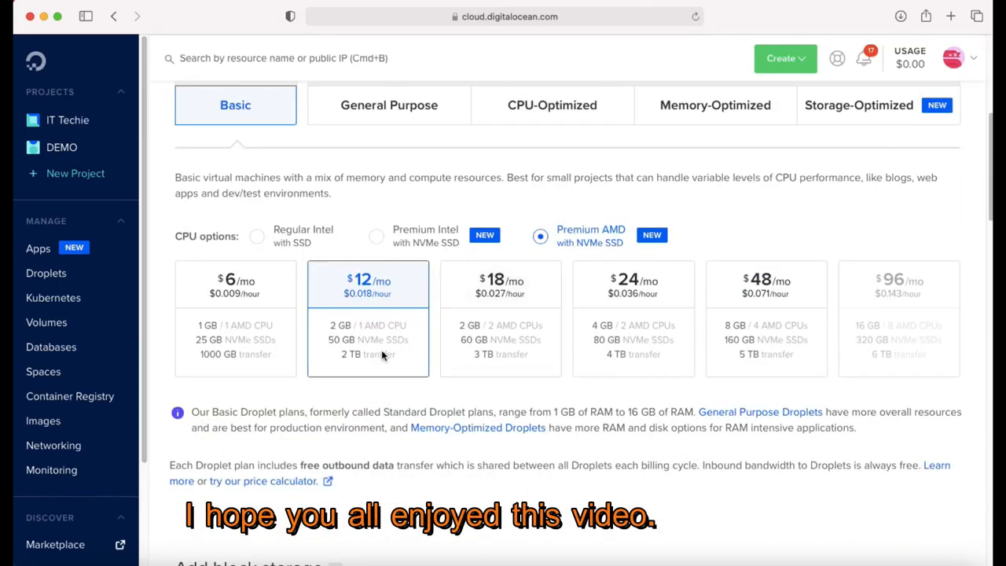
click(377, 239)
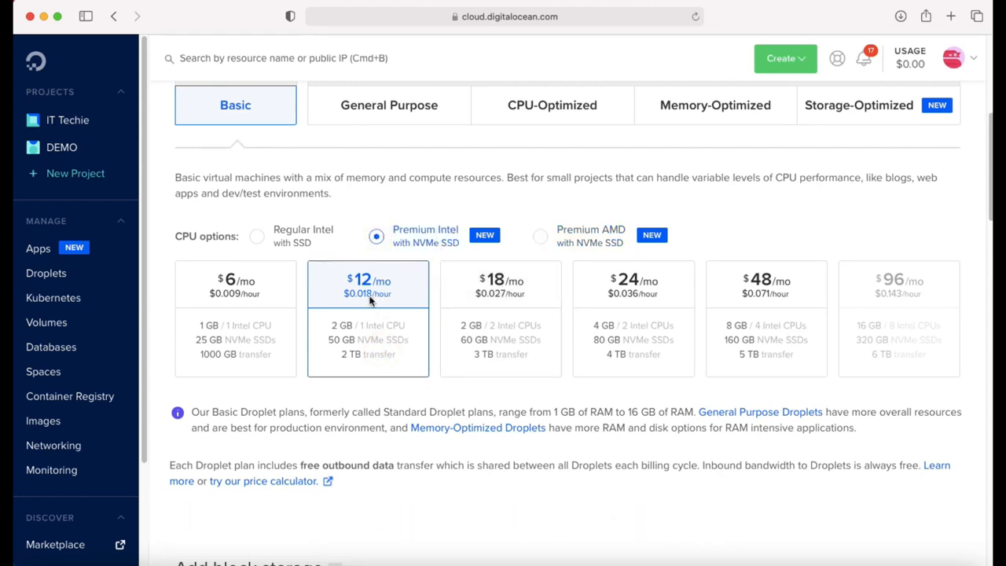
scroll(369, 299, down, 3)
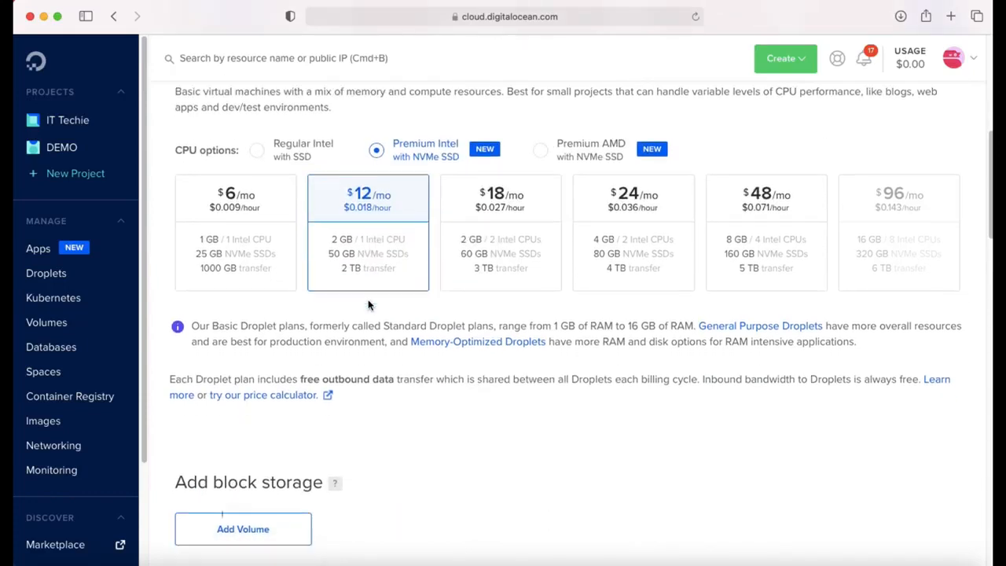
scroll(369, 305, down, 5)
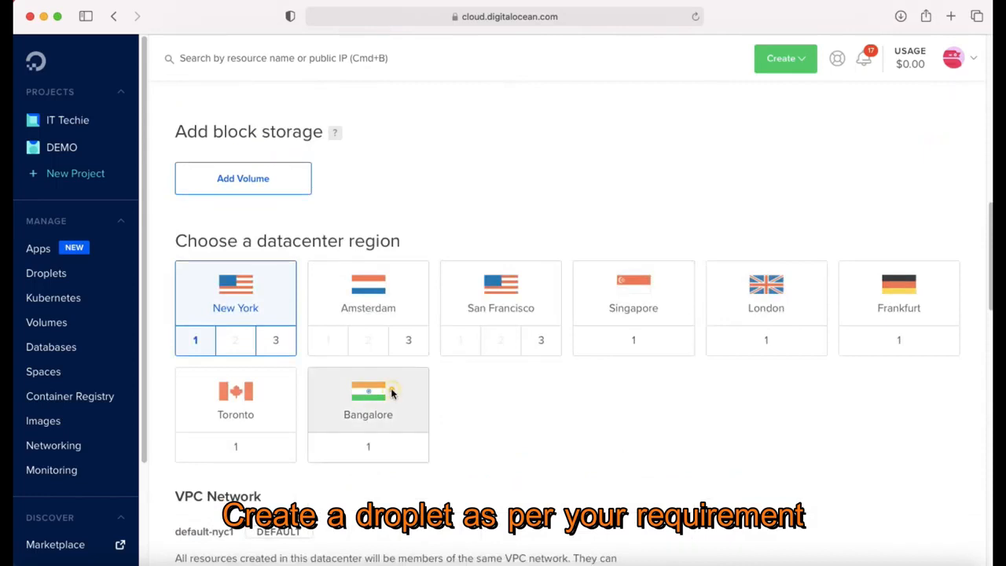
Step: Settle on the Bangalore datacenter region after trying Amsterdam, San Francisco and Singapore
click(343, 418)
click(378, 303)
click(465, 291)
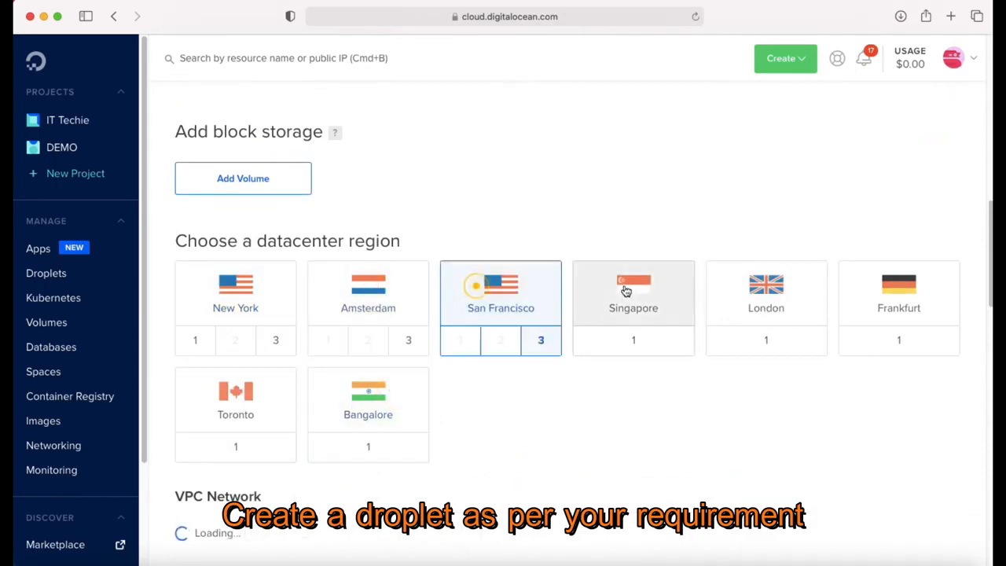
click(623, 289)
click(394, 388)
scroll(453, 429, down, 3)
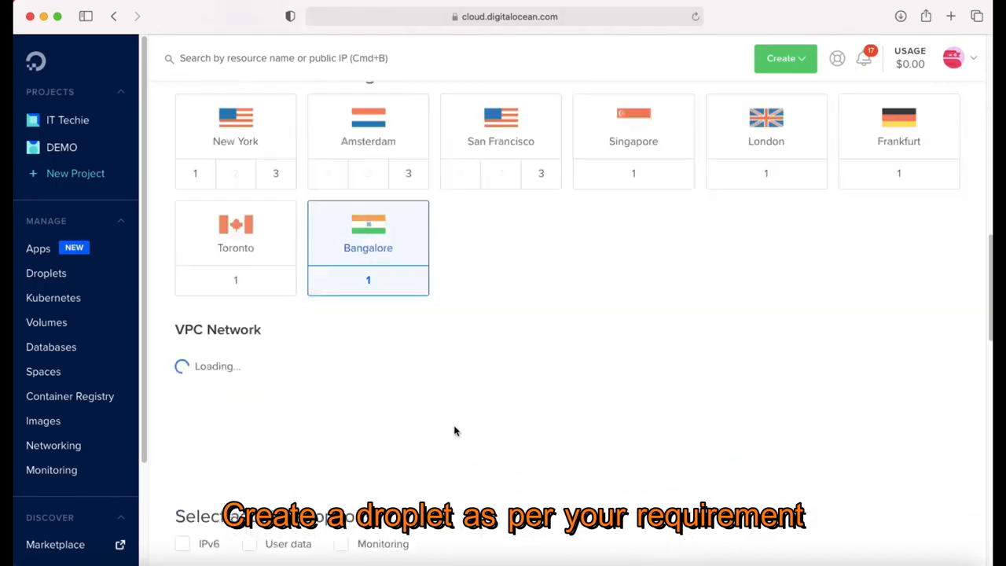
scroll(390, 358, down, 1)
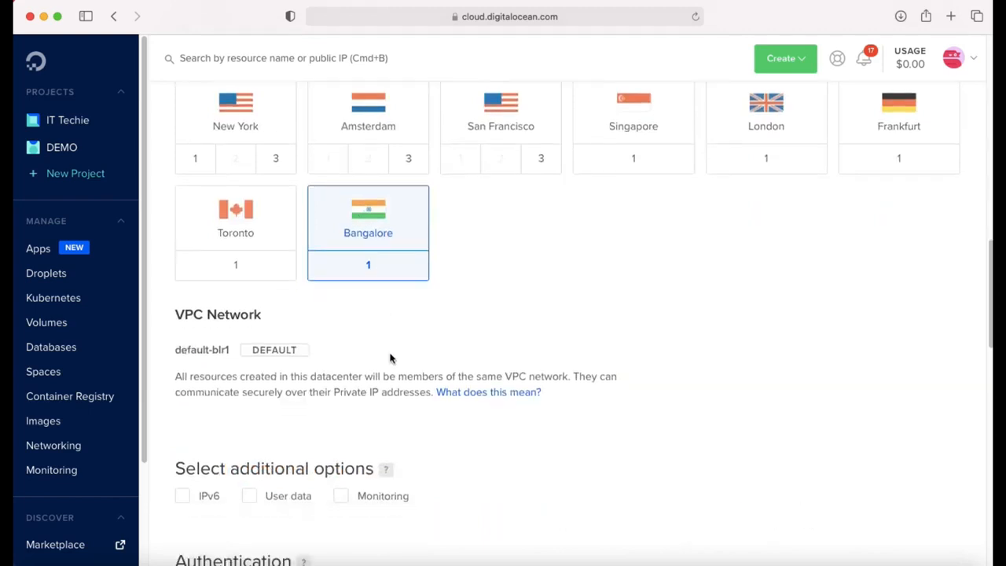
Step: Enable monitoring and enter a root password for password authentication
click(341, 496)
scroll(461, 461, down, 7)
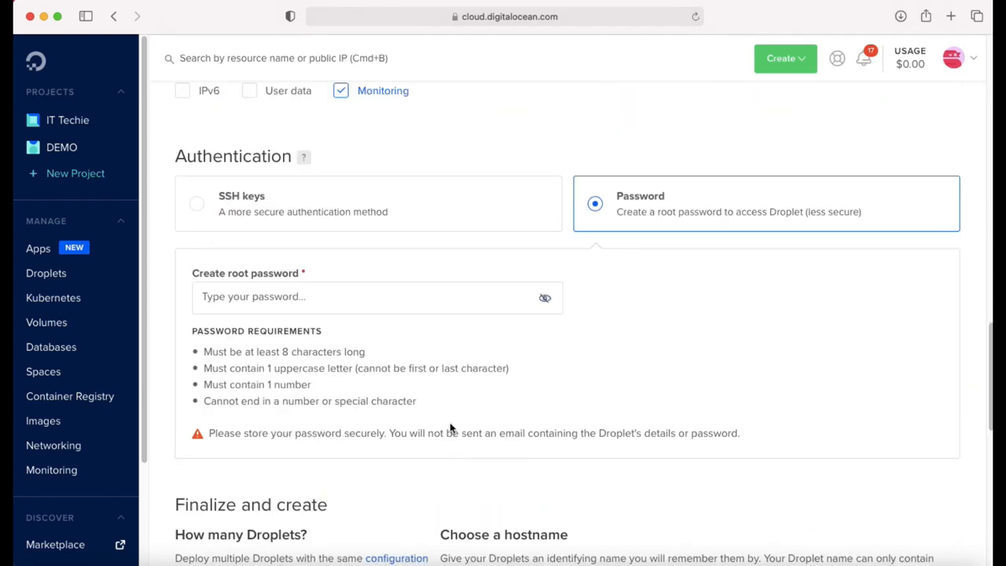
click(402, 291)
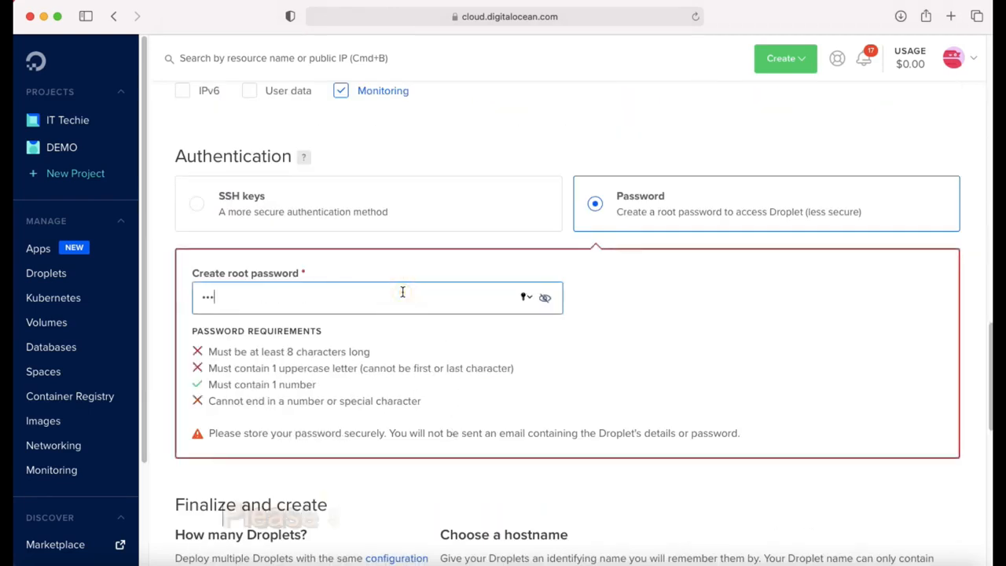
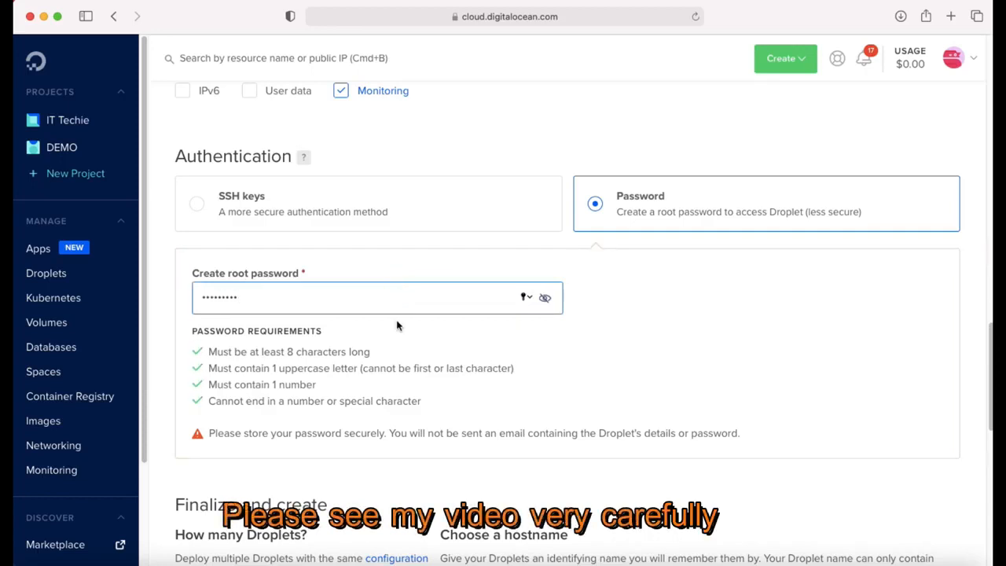
drag(209, 433, 752, 428)
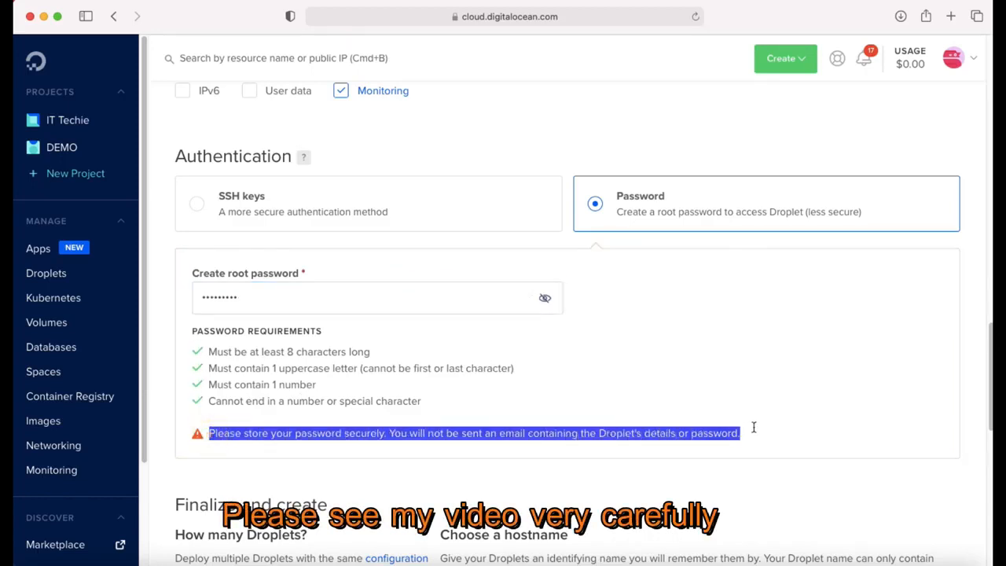
scroll(672, 333, down, 8)
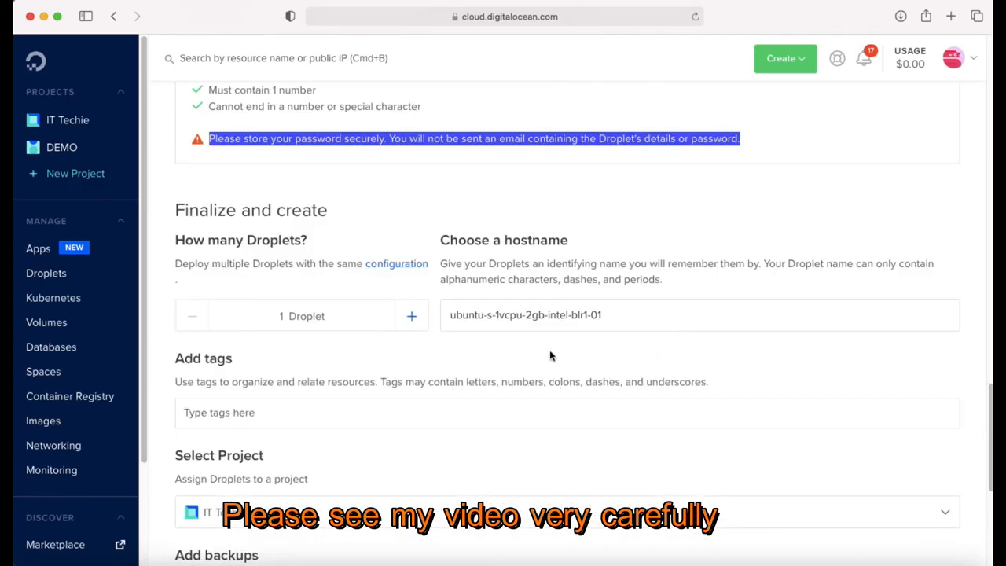
Step: Change the hostname to Win10 and assign the droplet to the IT Techie project
click(560, 308)
triple_click(560, 308)
text(W)
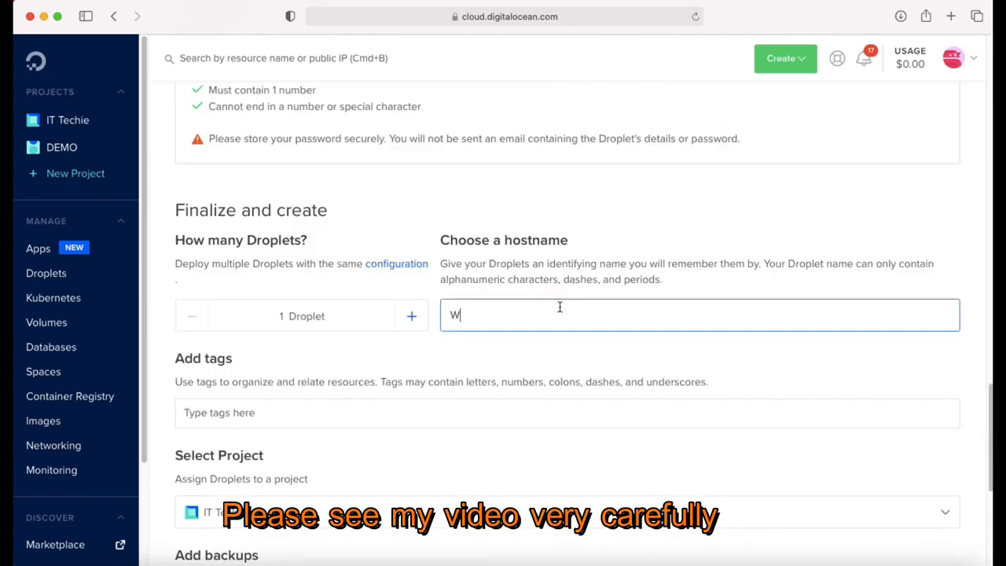
text(in10)
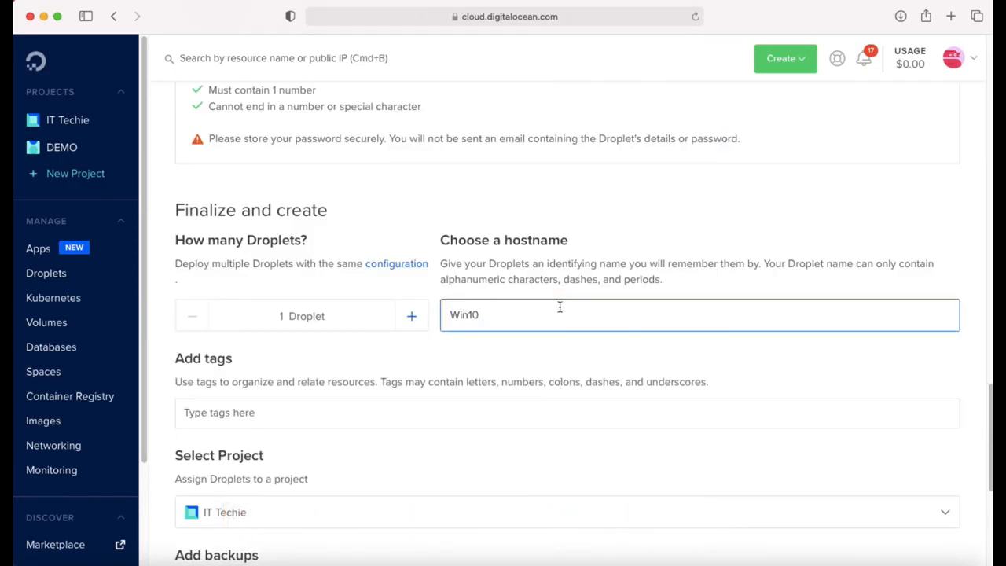
scroll(559, 306, down, 4)
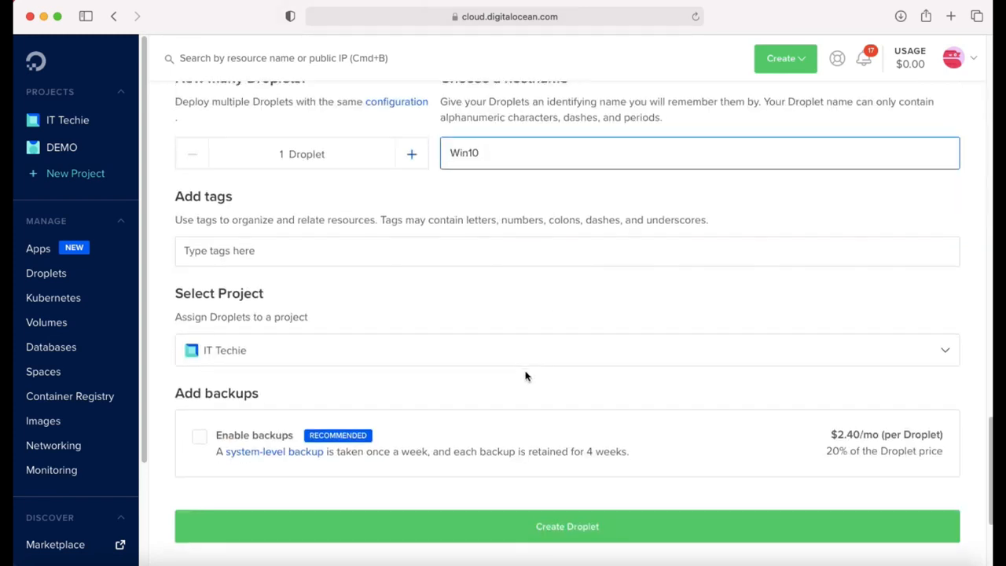
scroll(525, 375, down, 2)
click(402, 274)
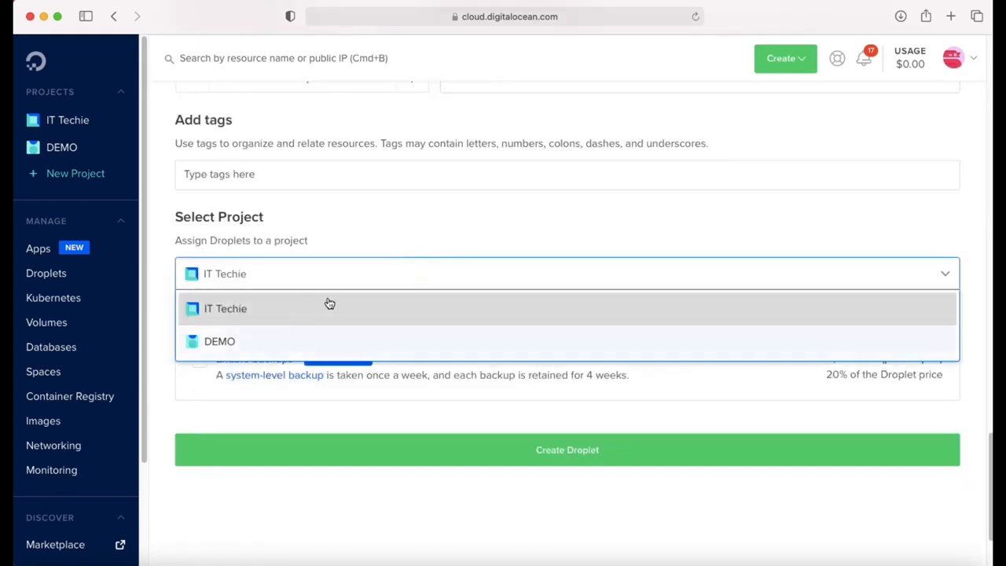
click(385, 318)
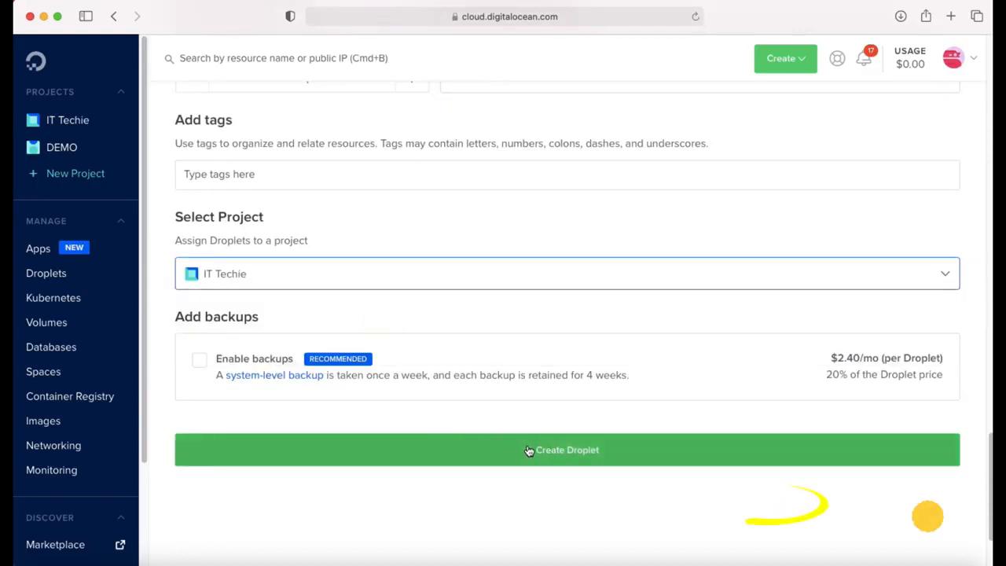
Step: Create the Win10 droplet, open its detail page, and turn it off
click(537, 451)
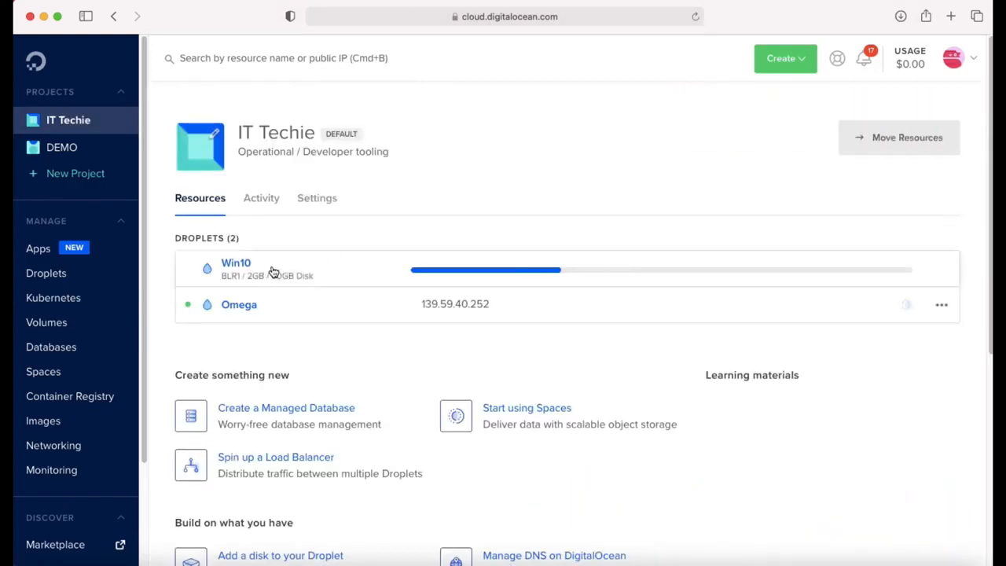
click(267, 271)
scroll(298, 272, down, 1)
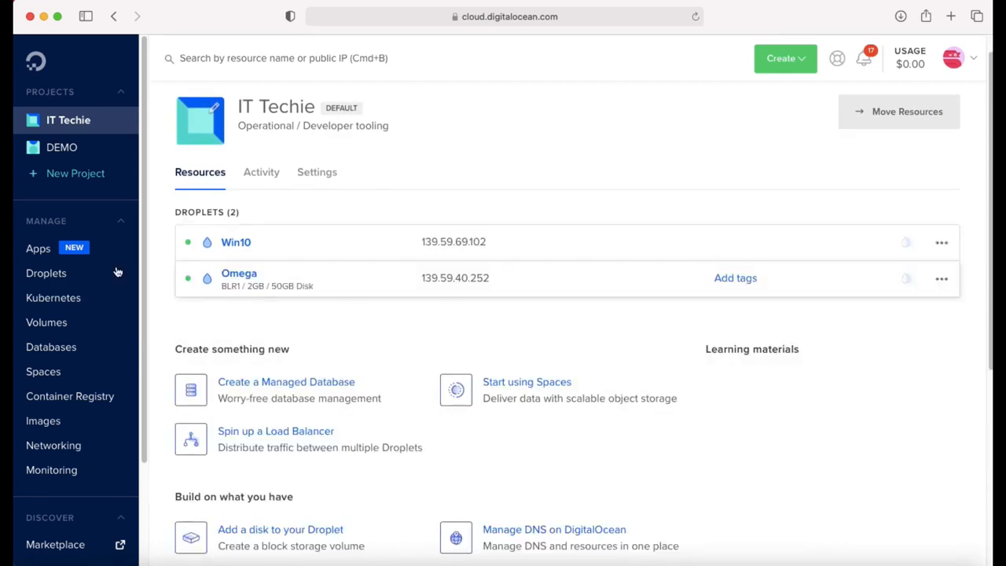
click(236, 236)
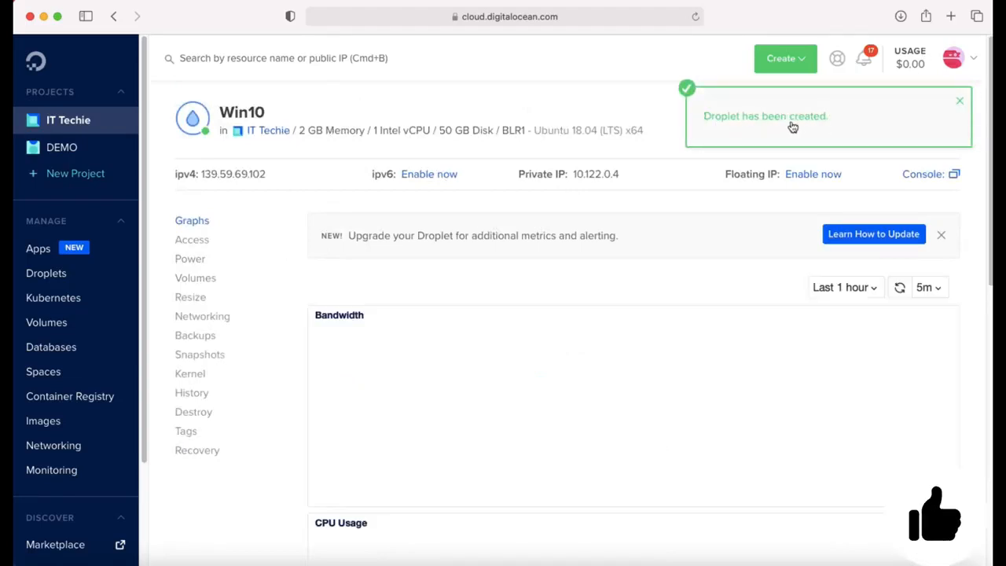
click(959, 101)
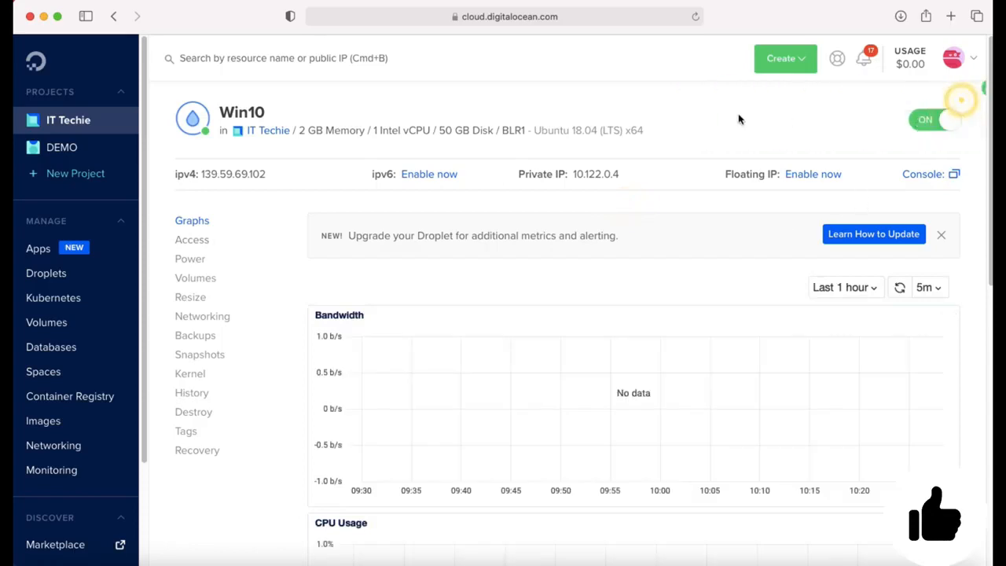
click(930, 126)
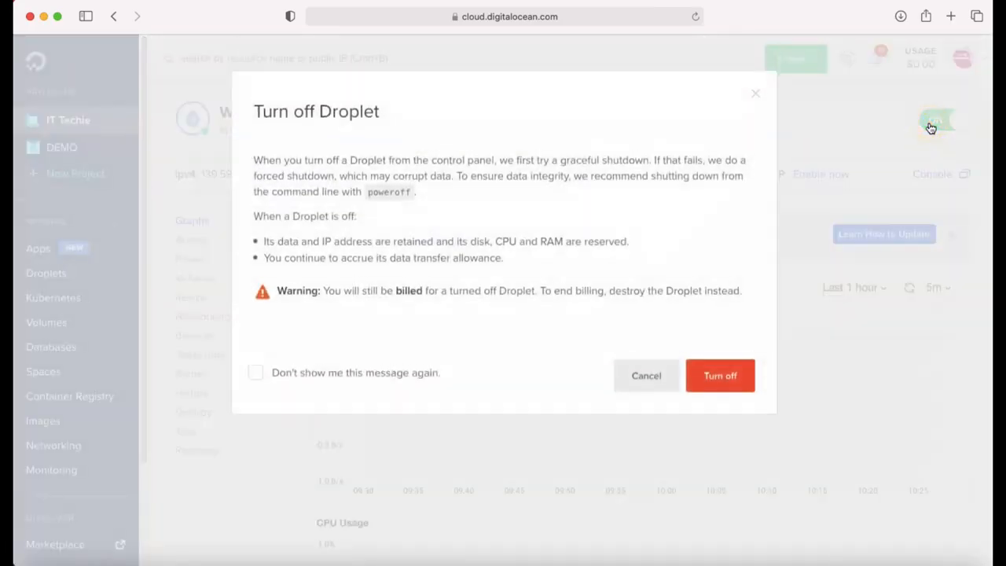
click(730, 380)
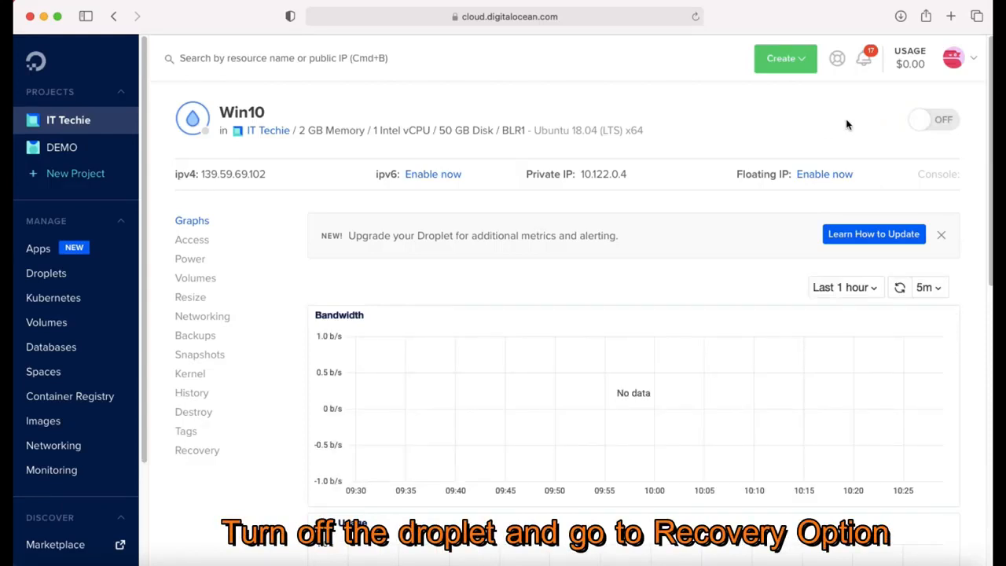
Step: Set the Win10 droplet's boot device to the Recovery ISO, then power it on
click(185, 453)
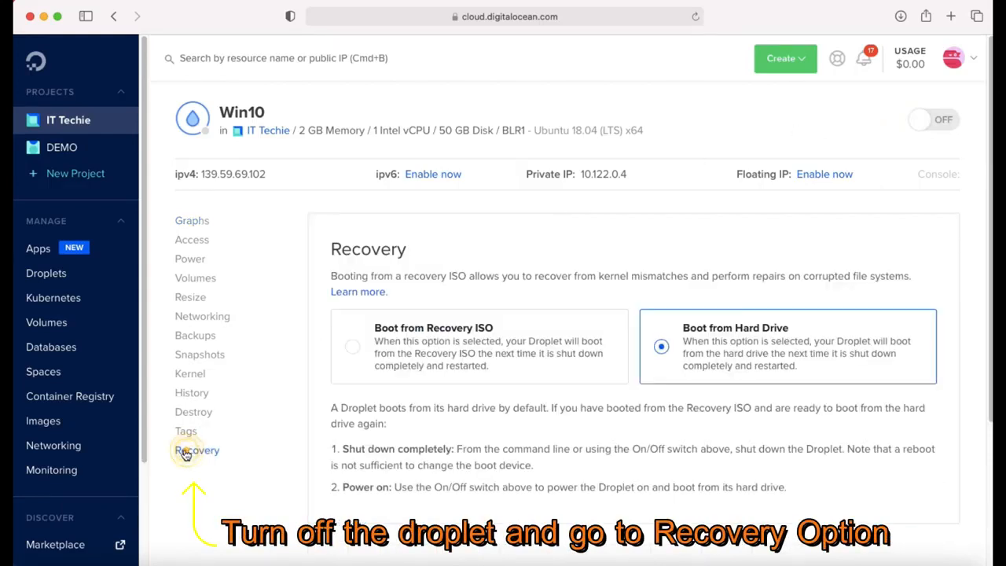
click(386, 325)
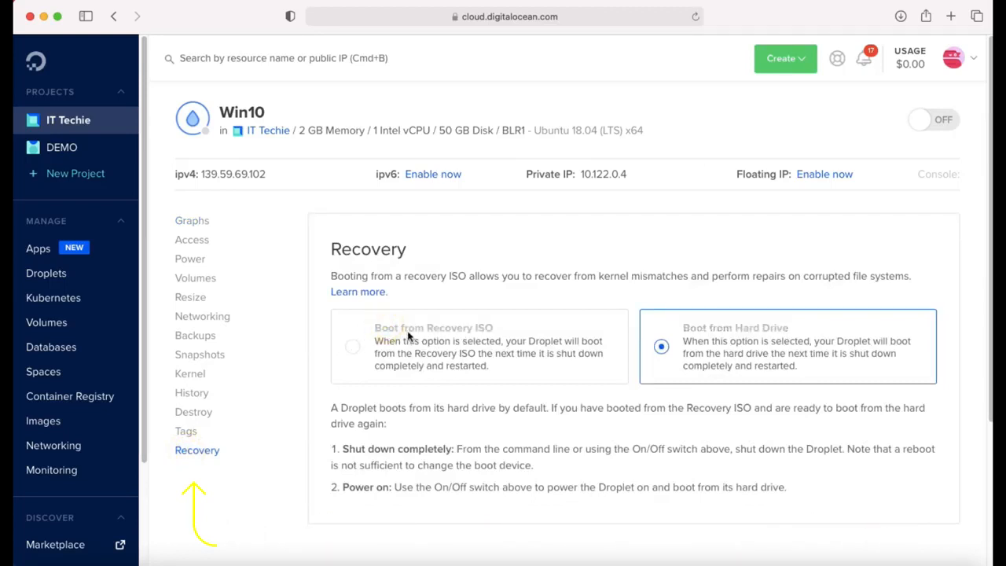
click(402, 327)
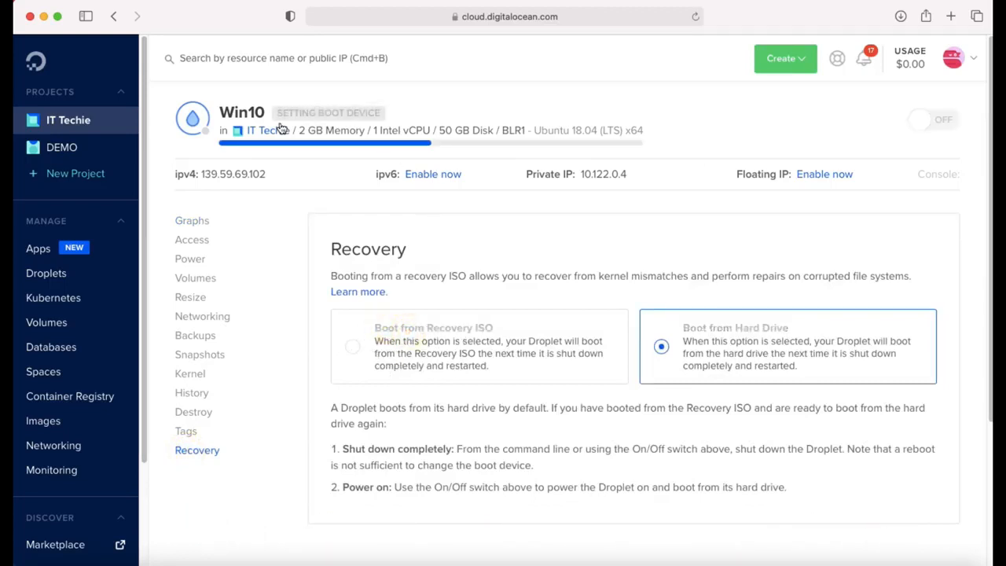
drag(282, 114, 381, 116)
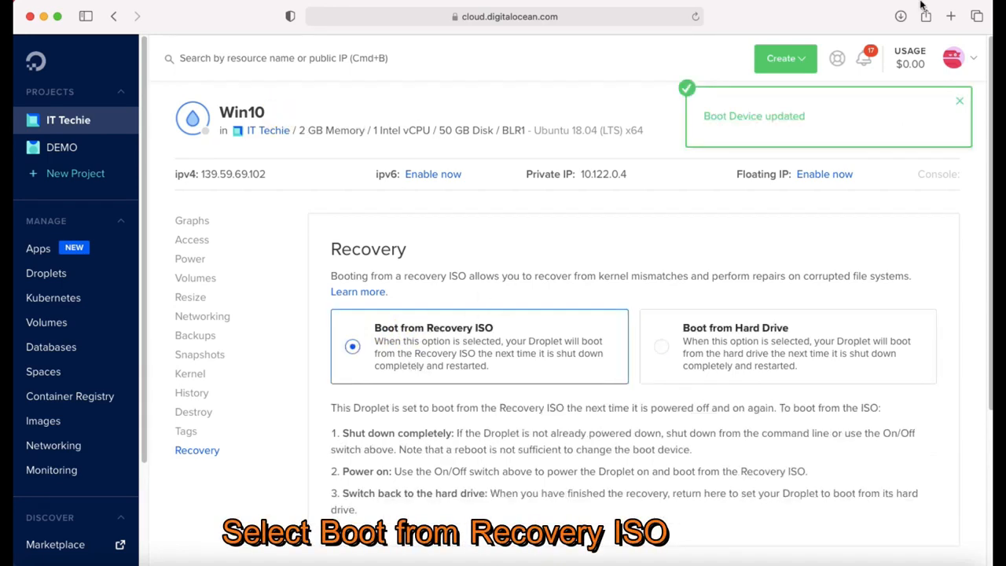
click(959, 102)
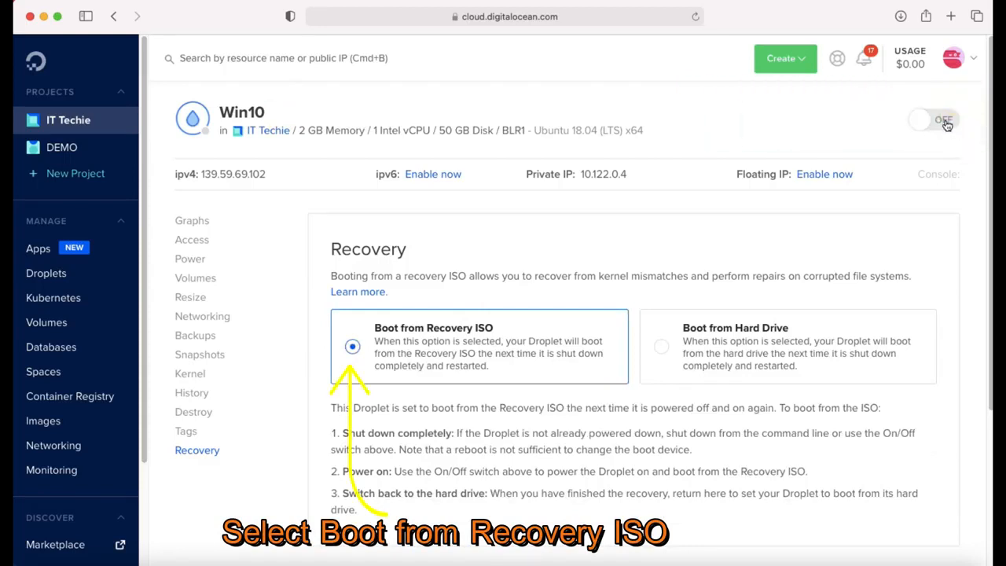
click(947, 122)
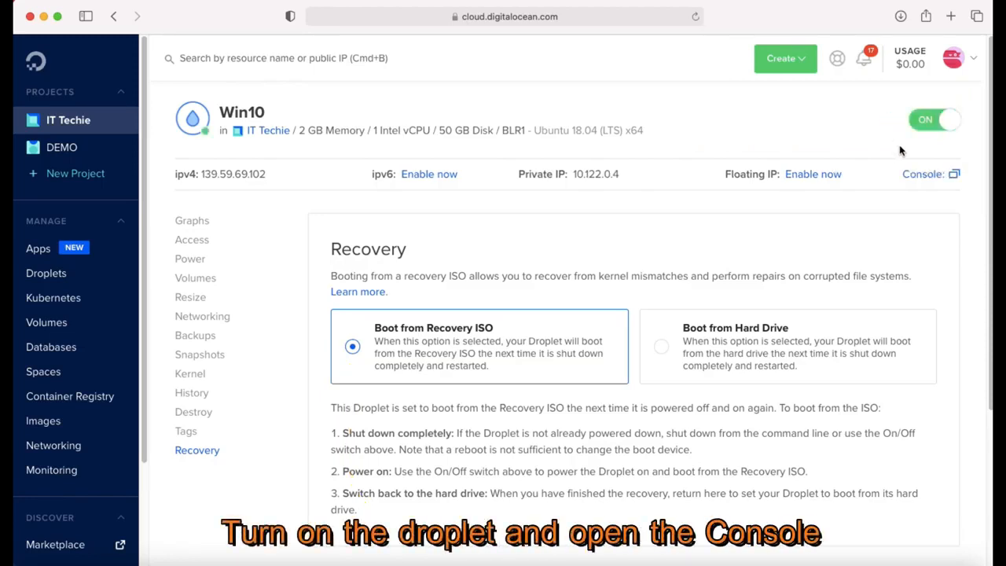
Step: In the droplet console, choose 1 to mount the disk and 6 for the interactive shell
click(935, 175)
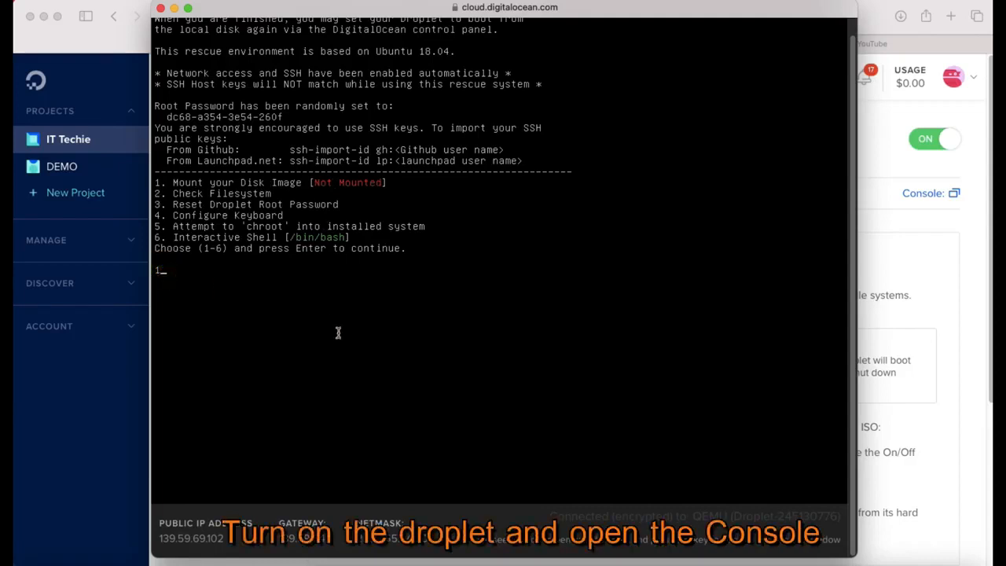
key(Return)
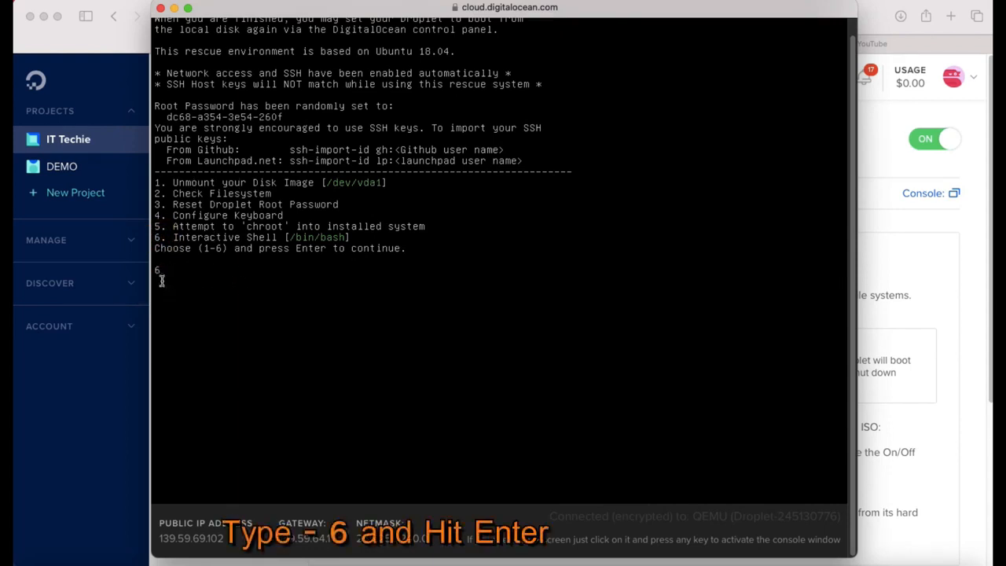
key(Return)
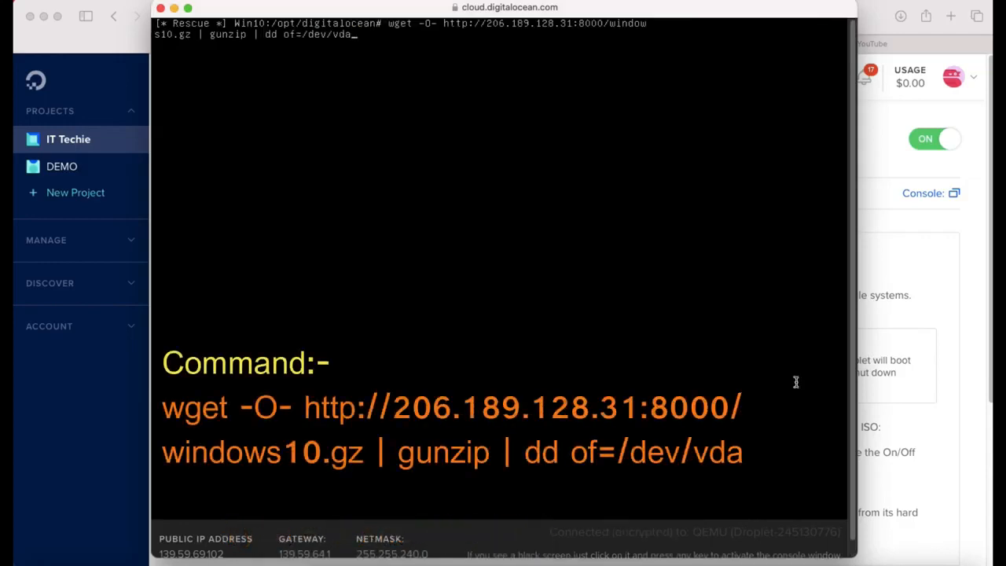
Step: Run the wget command writing windows10.gz onto /dev/vda, then exit the rescue shell
key(Return)
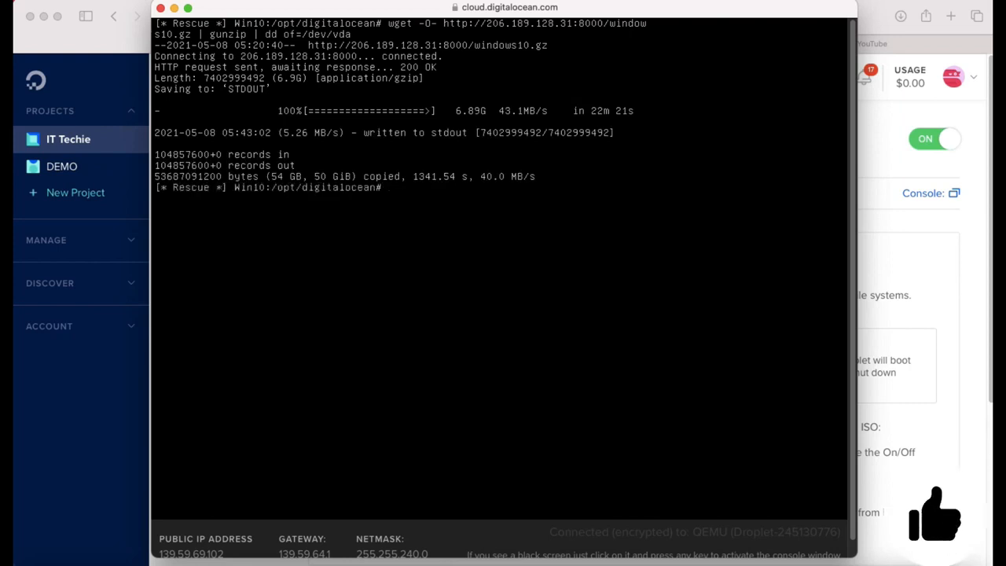
click(389, 191)
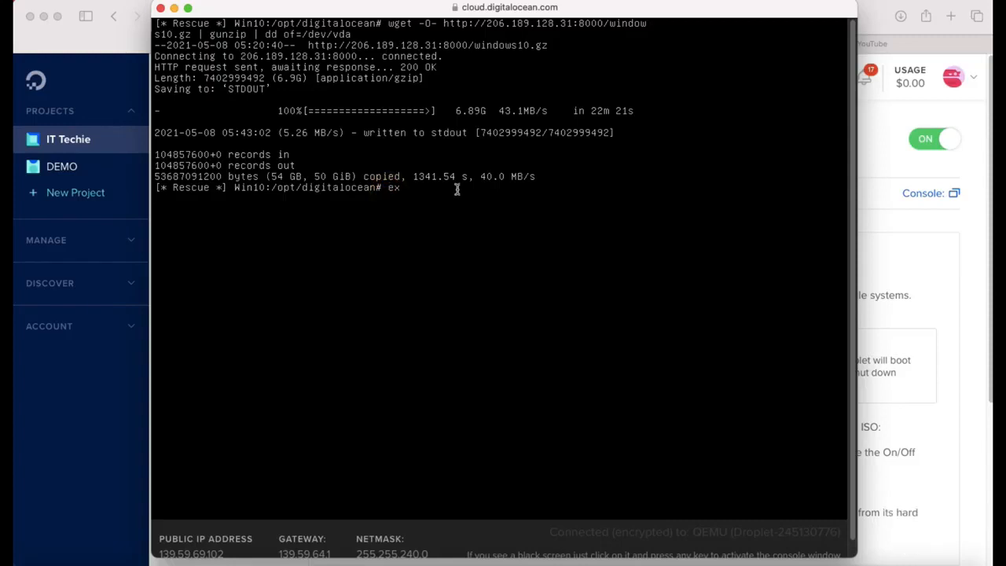
text(exit)
key(Return)
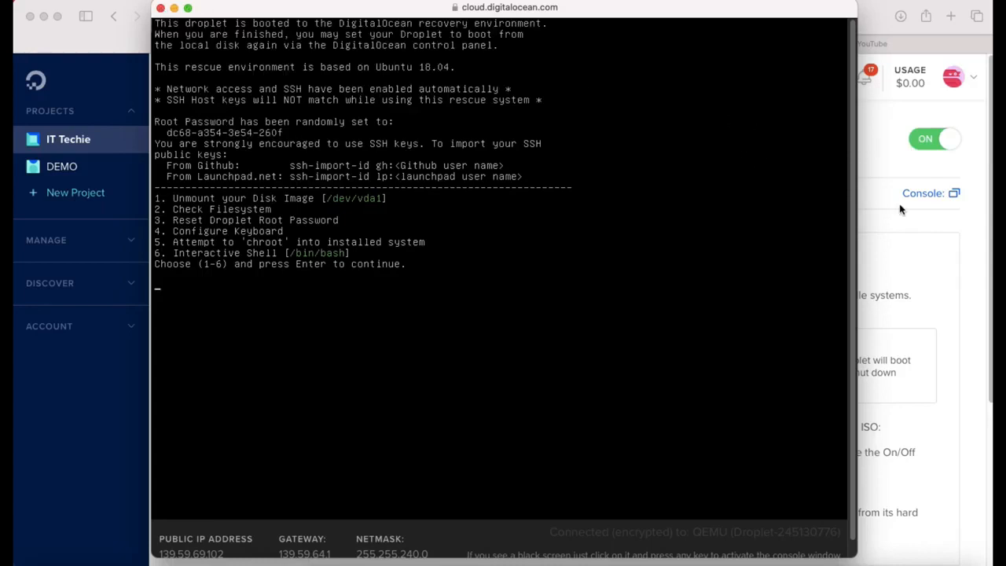
click(966, 216)
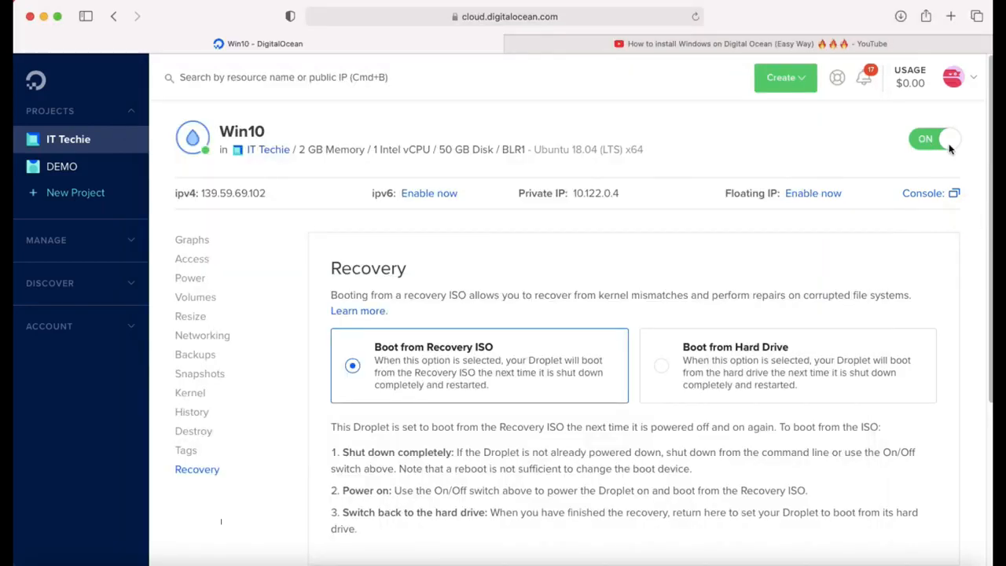
Step: Turn off the droplet, change its boot device to Hard Drive, and power it on
click(927, 140)
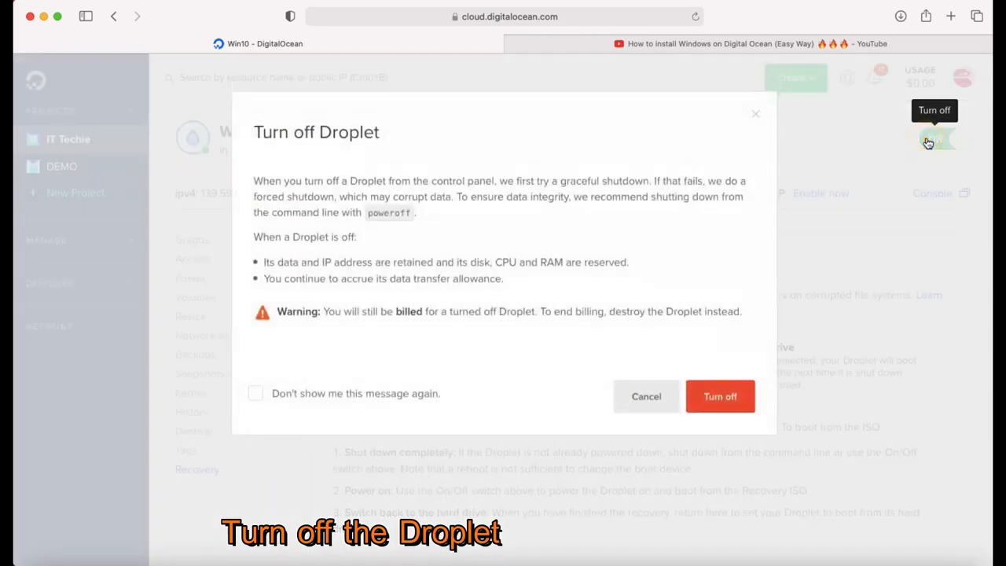
click(741, 388)
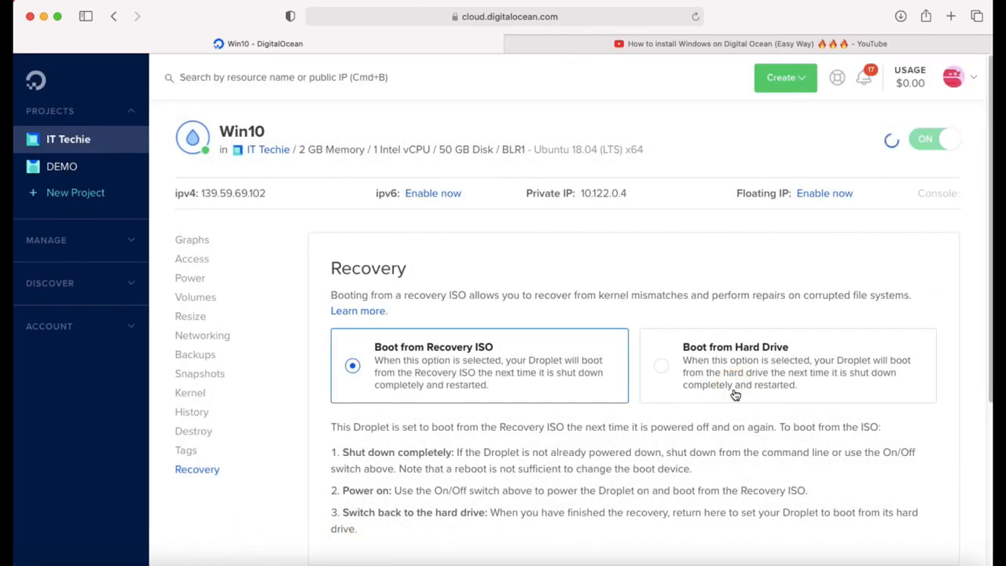
click(674, 372)
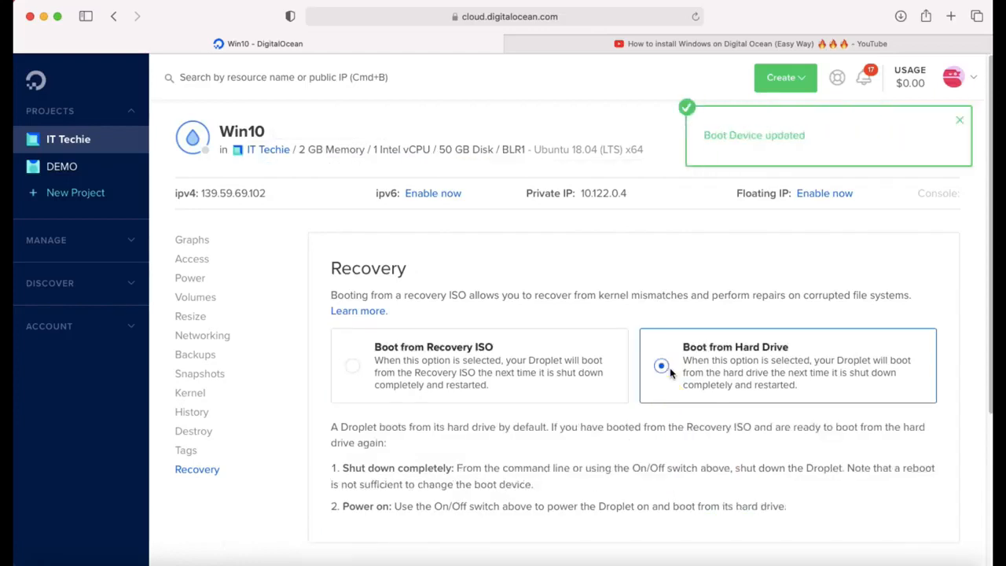
click(962, 128)
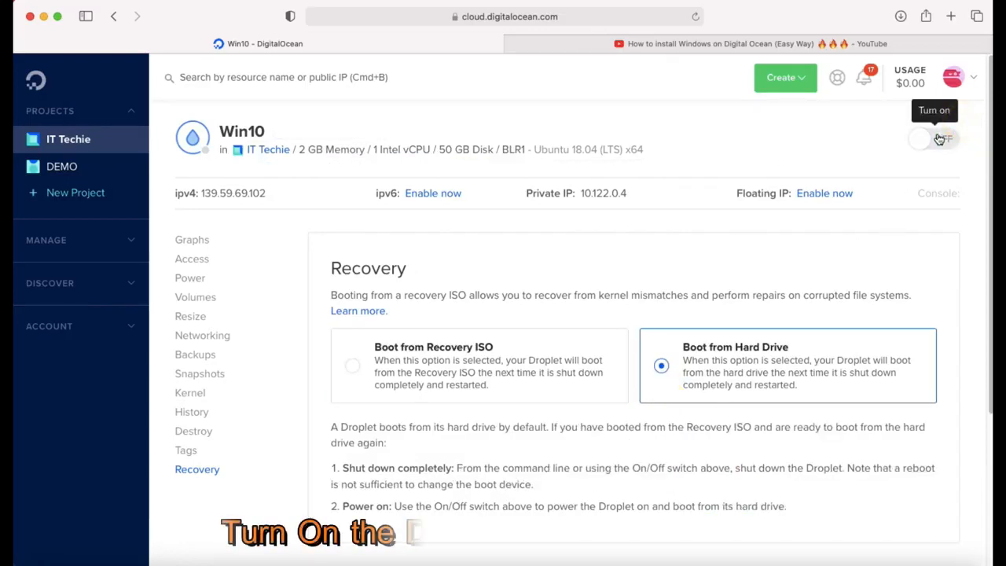
click(940, 139)
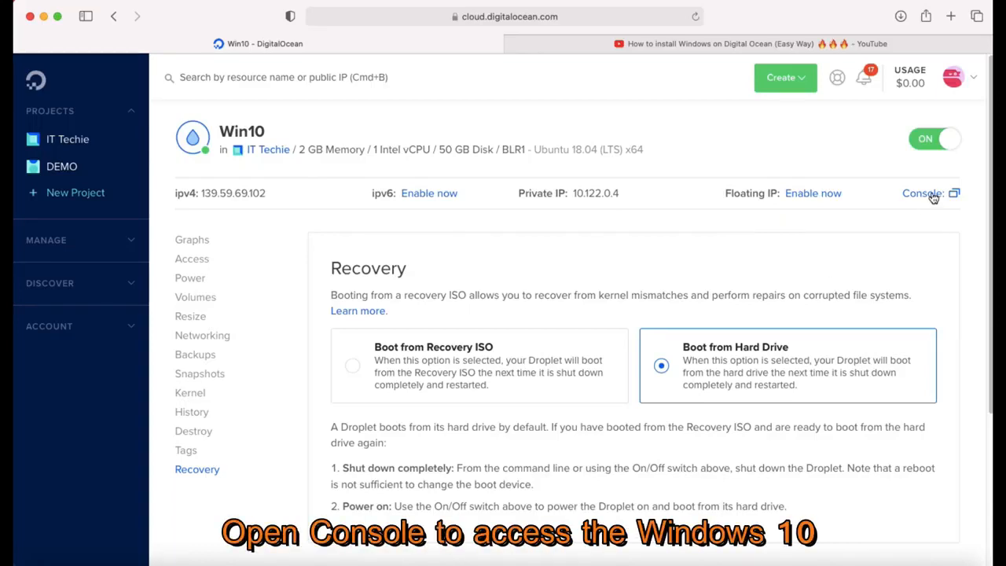
Step: In the droplet console, reach Windows' network connections list via the Ethernet settings
click(934, 195)
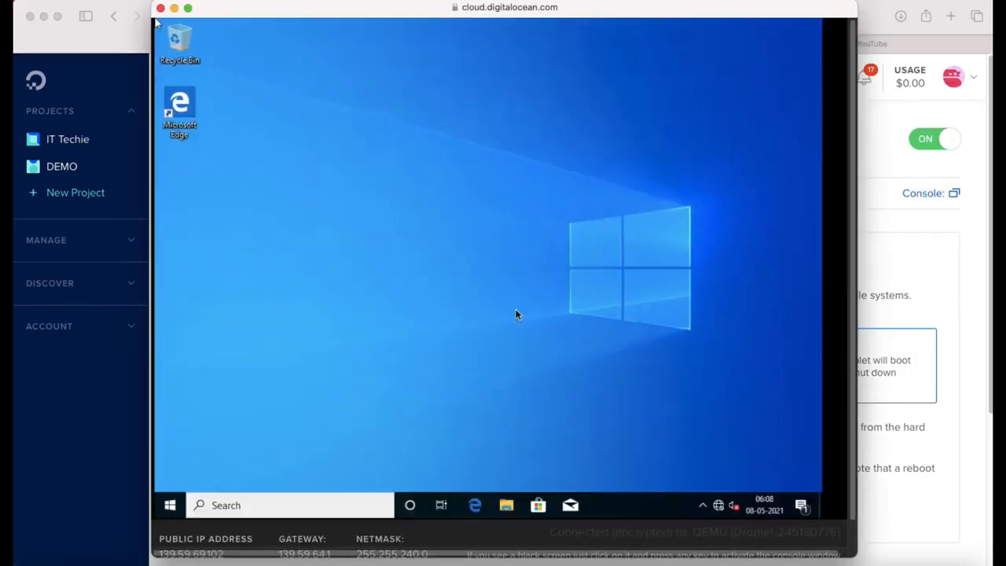
key(super)
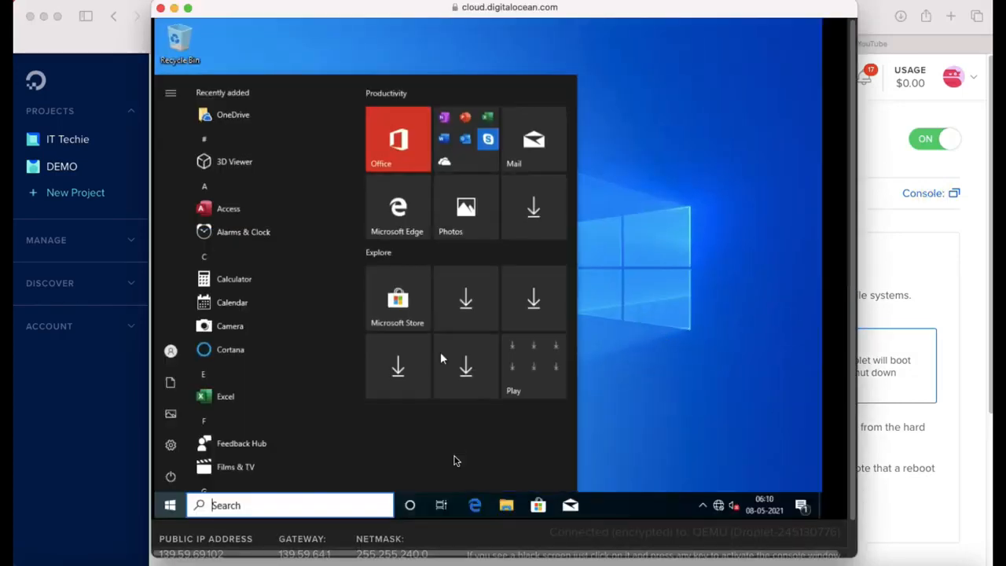
text(network)
key(Down)
key(Down)
key(Down)
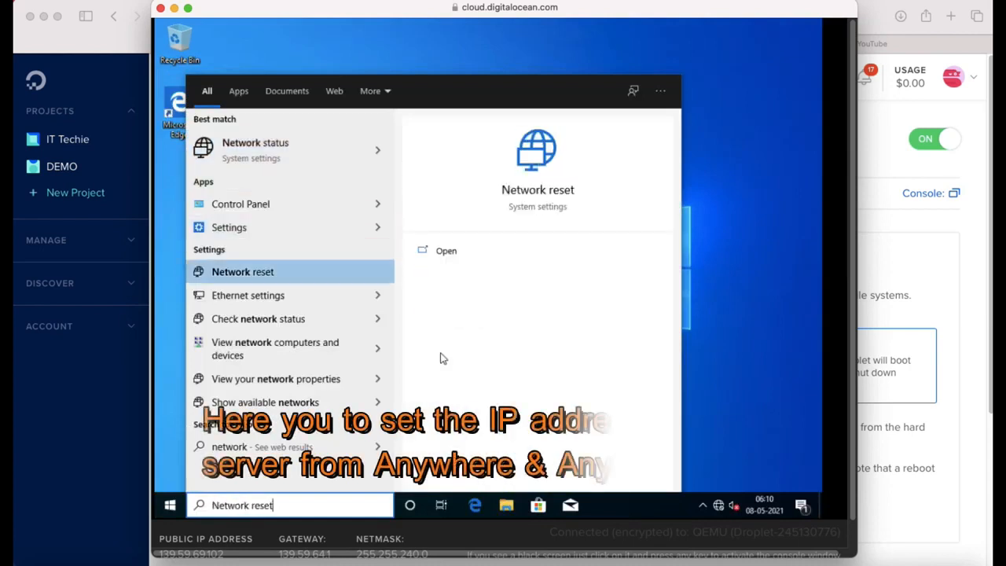
key(Down)
key(Return)
key(Tab)
key(Tab)
key(Tab)
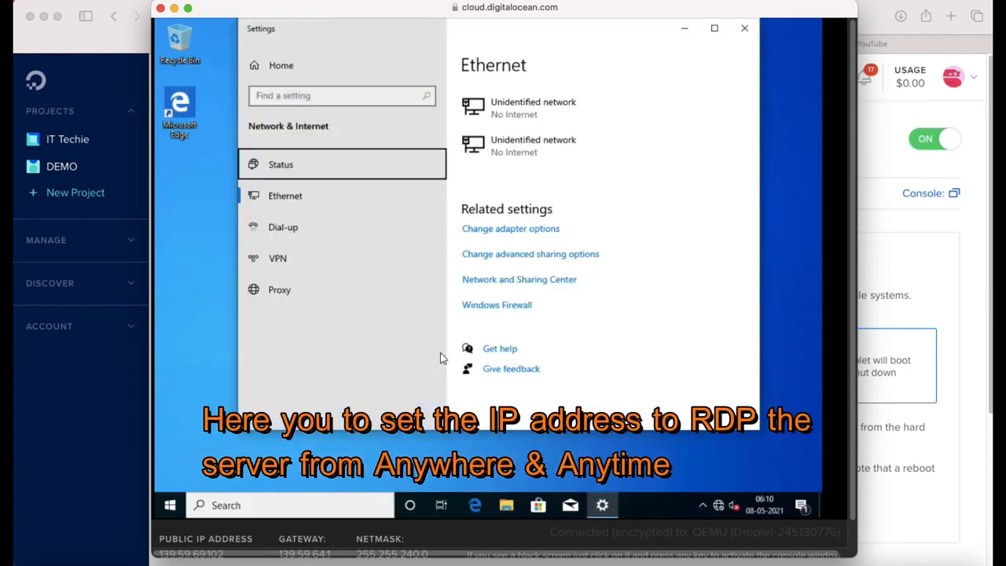
key(Tab)
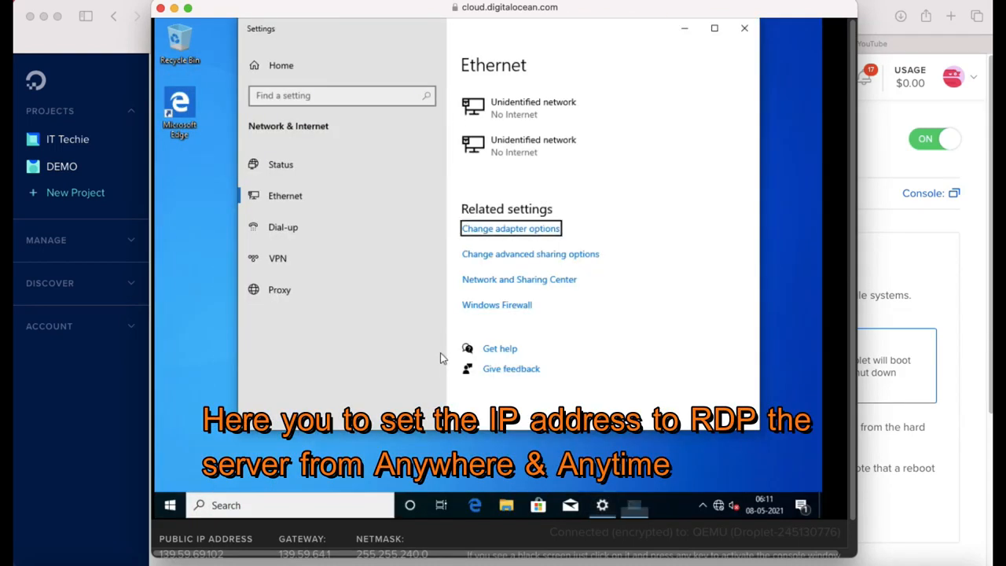
key(Return)
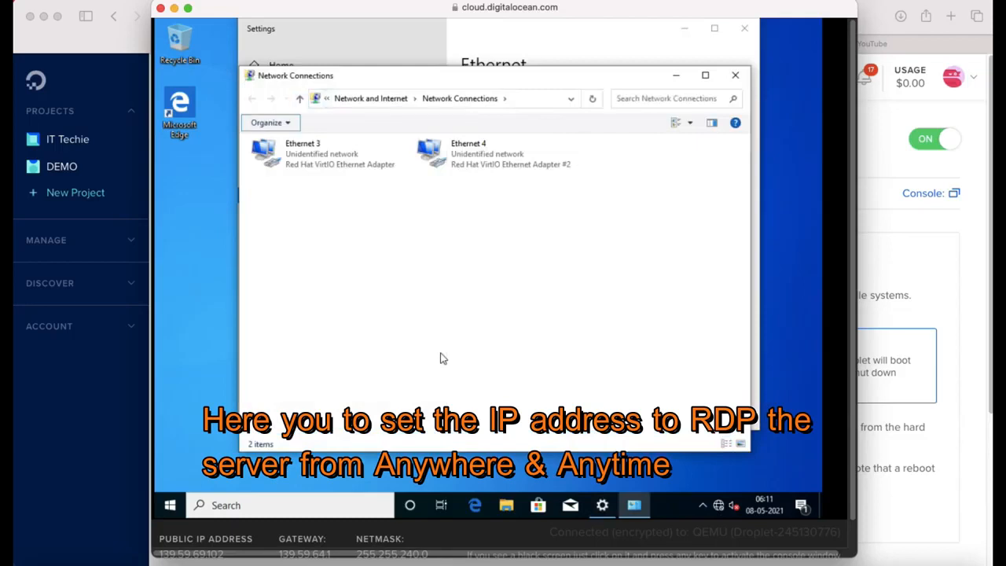
Step: Open the IPv4 properties of the Ethernet 3 adapter
key(Tab)
key(shift+F10)
key(Escape)
key(Right)
key(Left)
key(shift+F10)
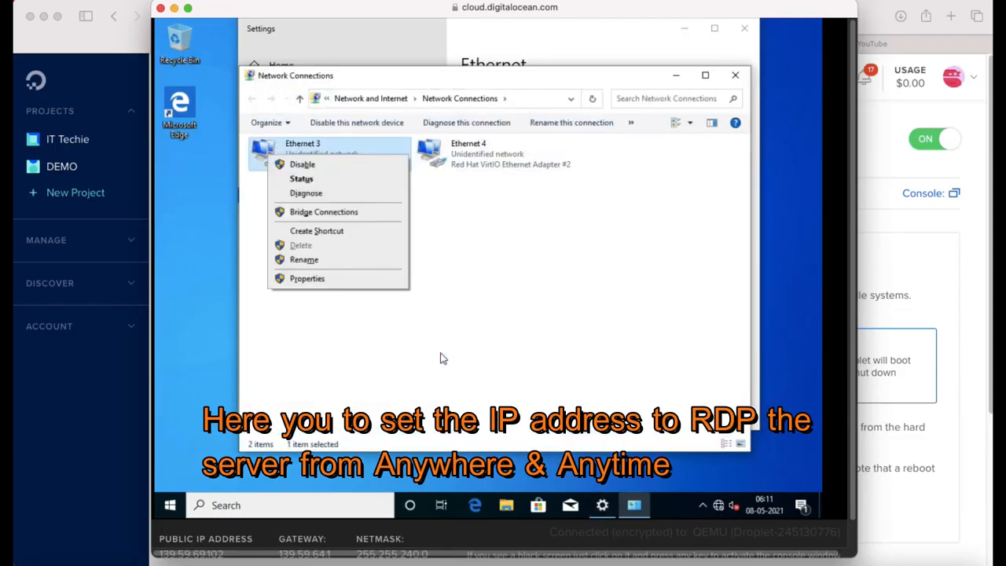
key(Up)
key(Up)
key(Down)
key(Return)
key(Tab)
key(Down)
key(Down)
key(Down)
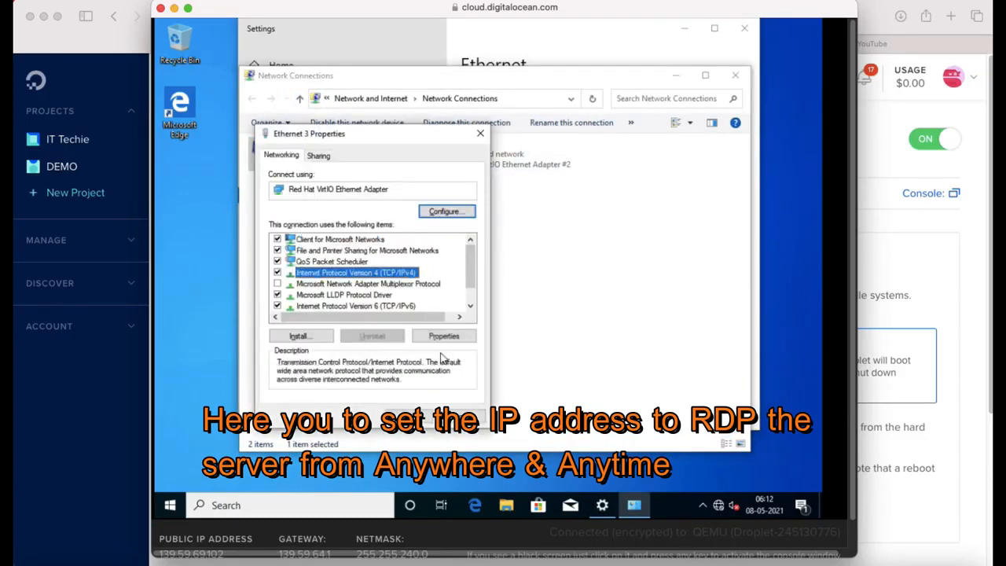
key(Tab)
key(Tab)
key(Return)
Step: Set static IP 139.59.69.102, mask 255.255.240.0, gateway 139.59.64.1 and 8.8.8.x DNS, and save
key(Down)
key(Tab)
drag(852, 506, 850, 532)
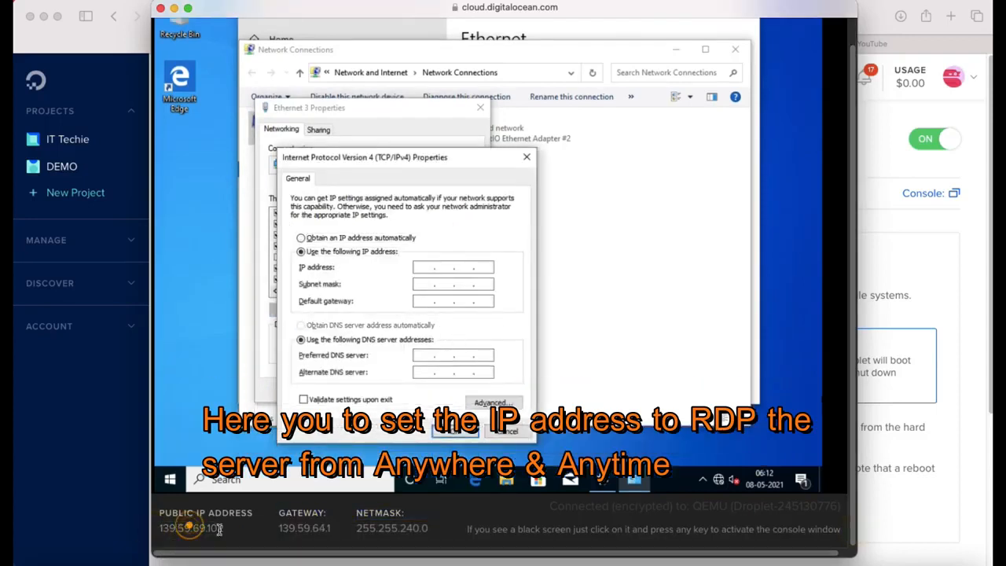
drag(325, 529, 413, 528)
text(139 . 59 . 69 . 102)
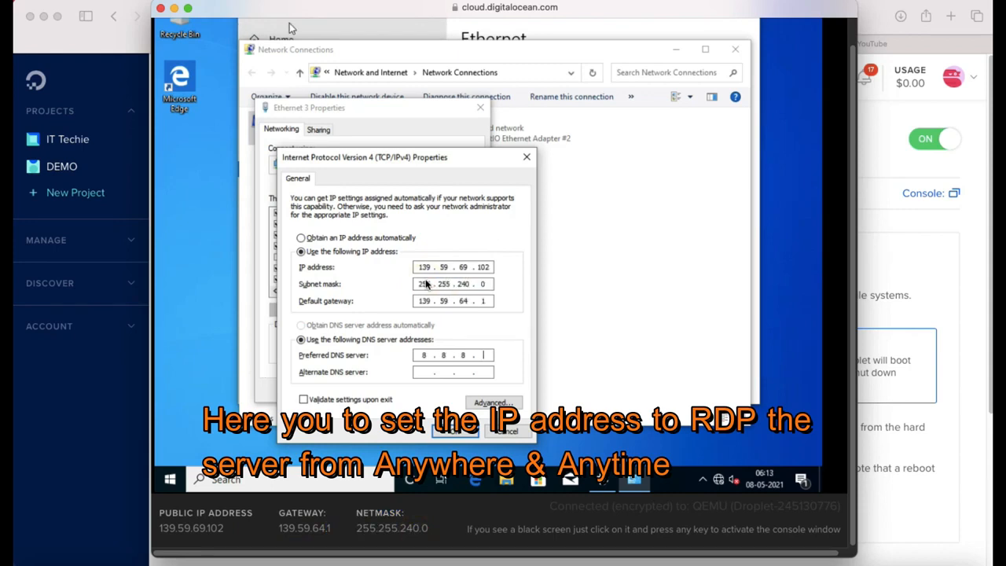
key(Return)
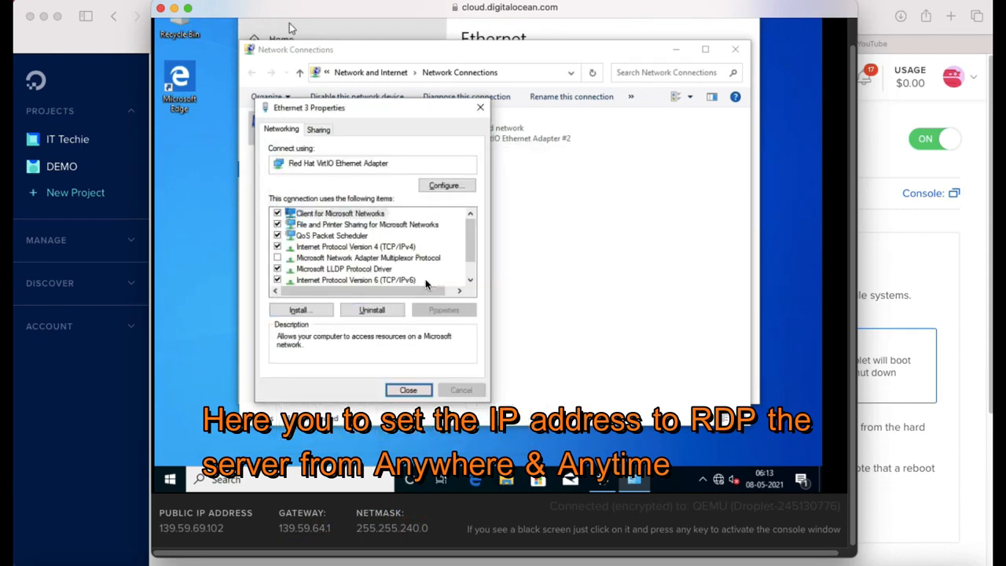
key(Return)
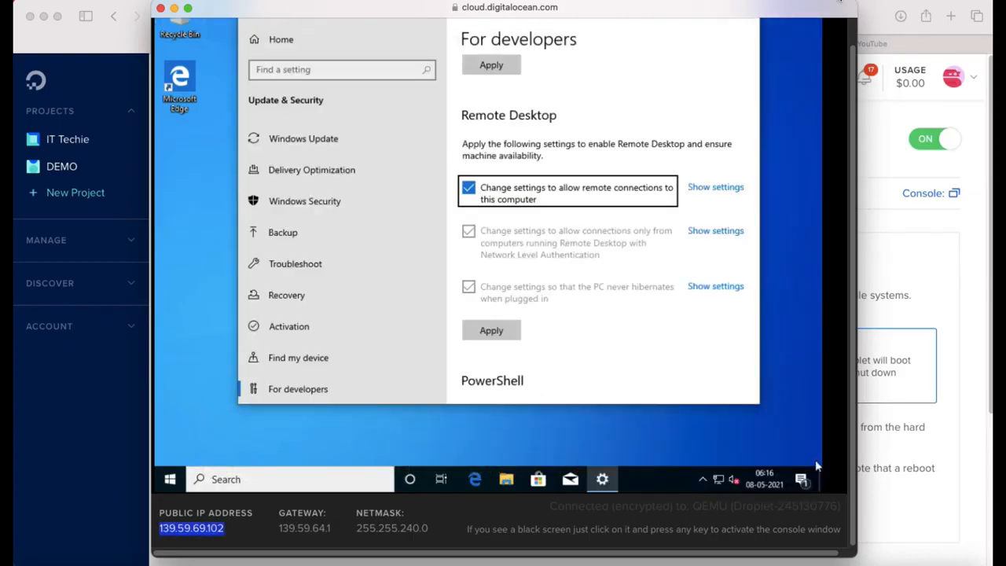
Step: Launch Microsoft Remote Desktop from Spotlight search
key(super+space)
text(remi)
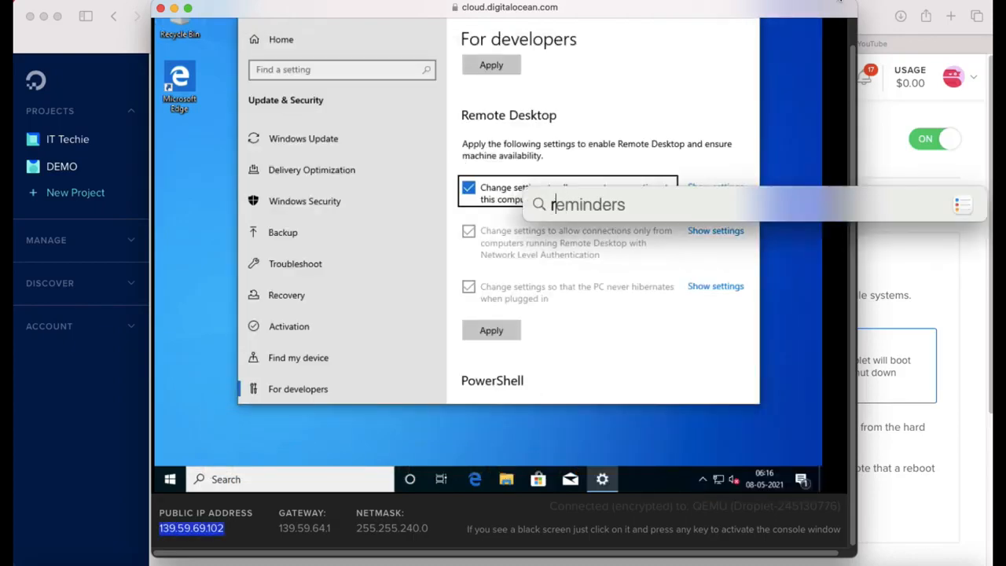
key(BackSpace)
key(BackSpace)
text(o)
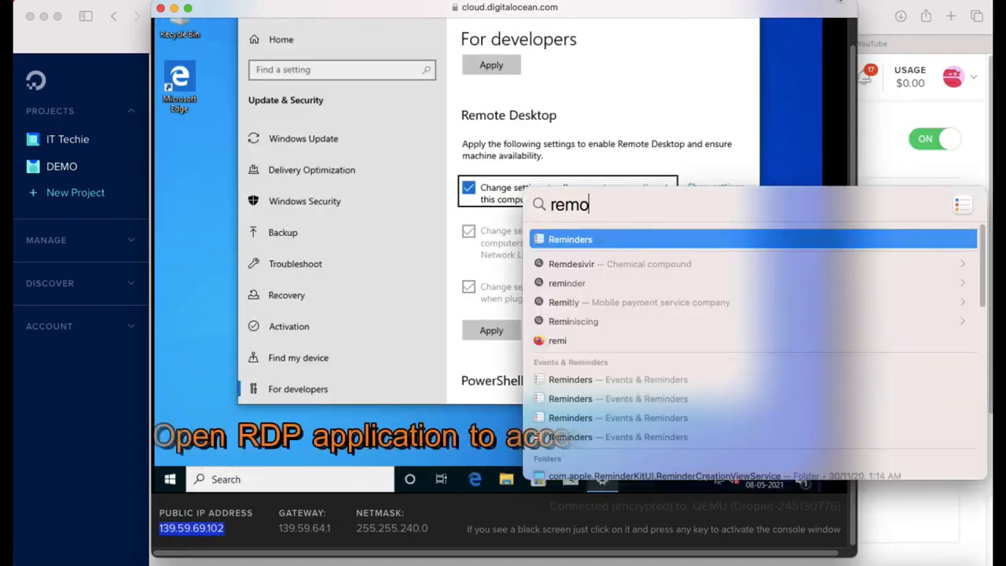
text(te)
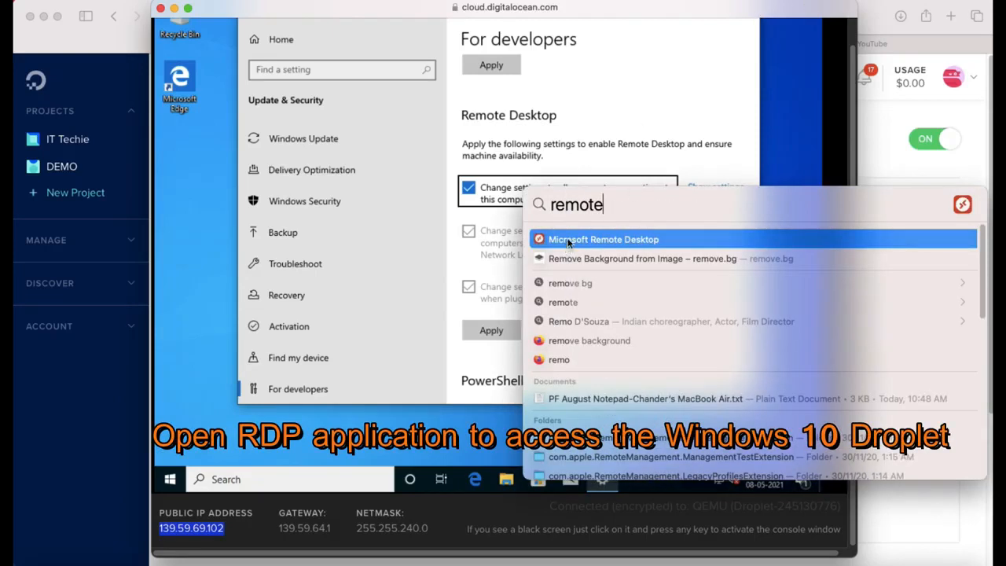
click(567, 241)
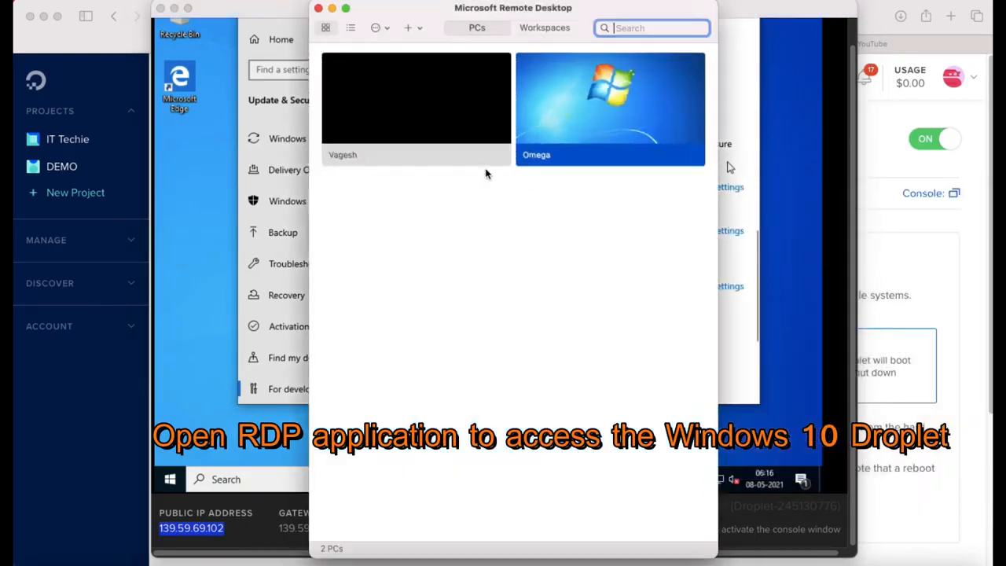
Step: Add a PC at 139.59.69.102 with friendly name win10, asking for credentials when required
click(411, 30)
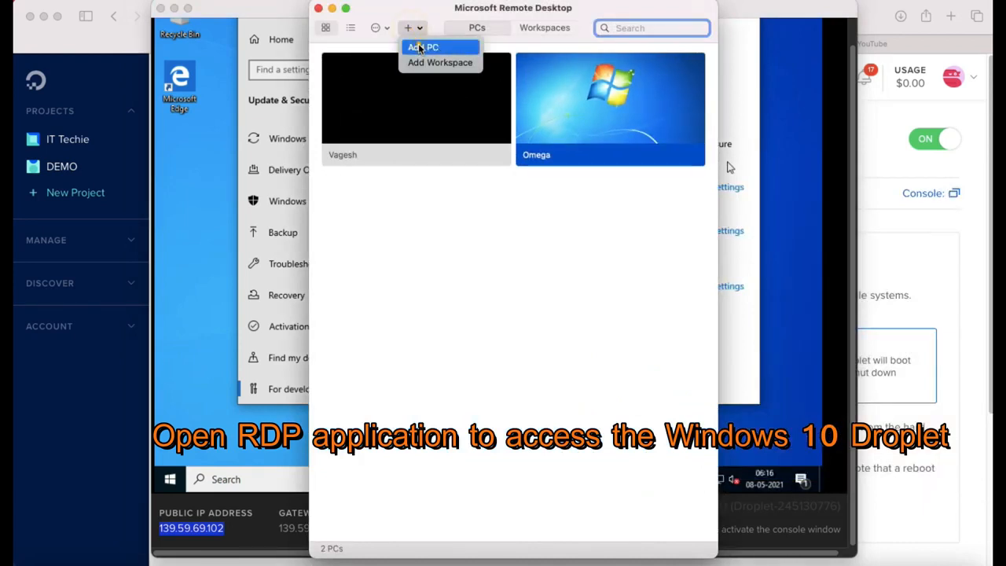
click(420, 49)
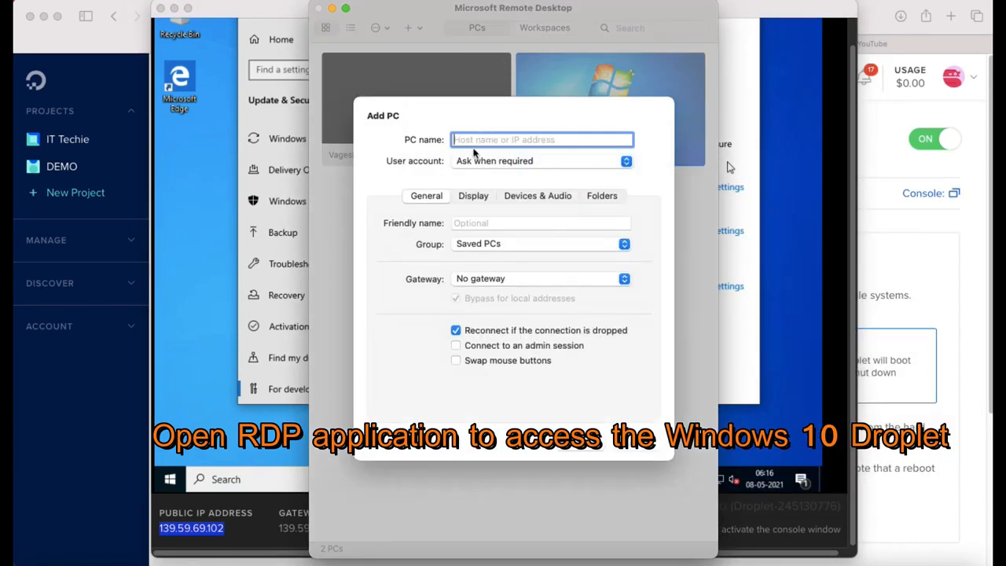
text(139.59.69.102)
click(516, 160)
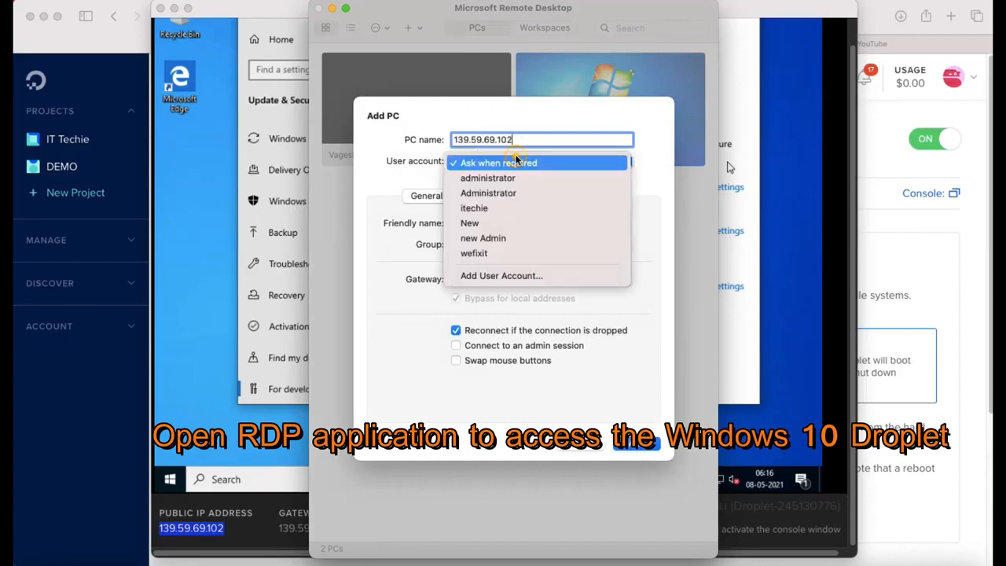
click(529, 165)
click(489, 222)
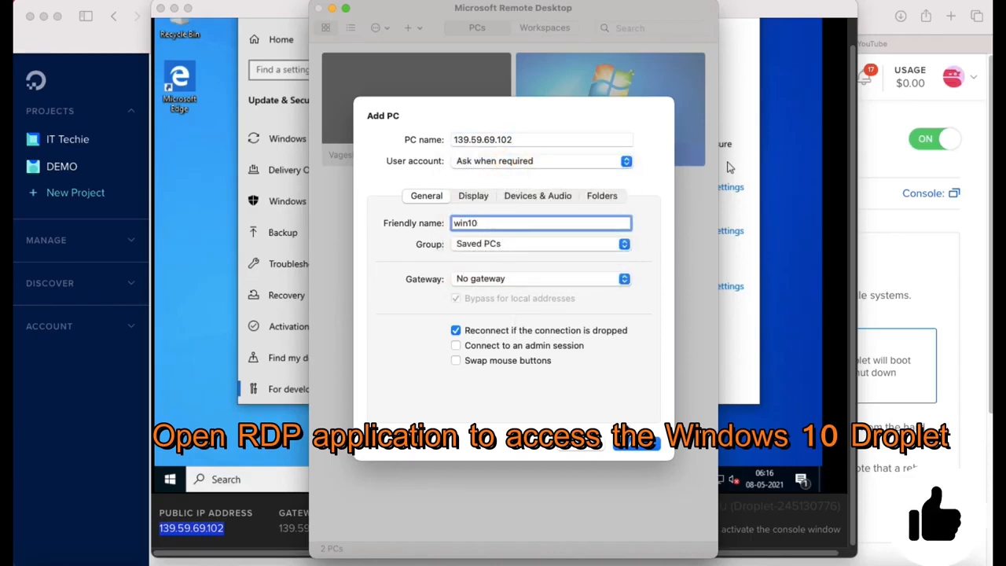
click(634, 443)
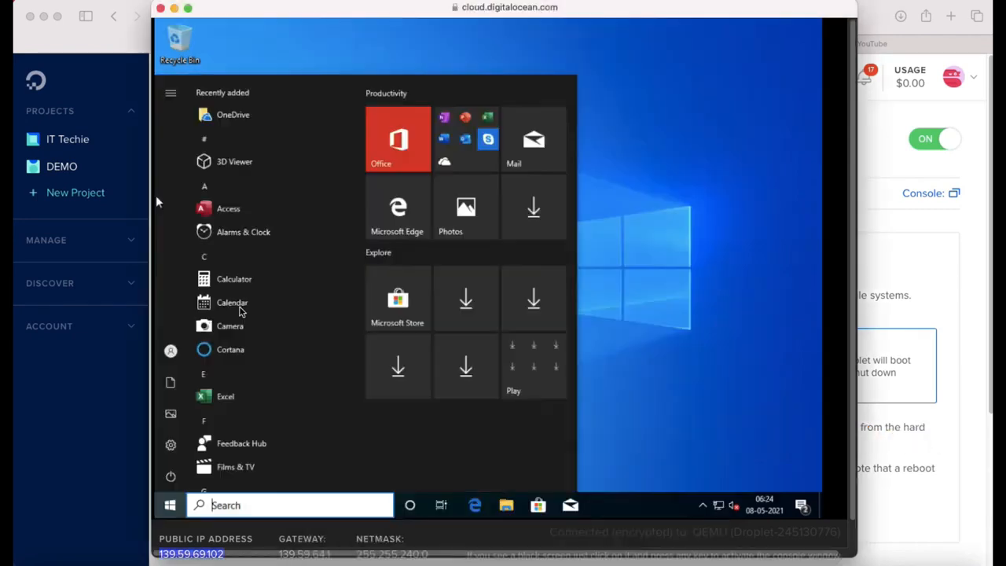
Step: Open Computer Management from This PC and list the users under Local Users and Groups
text(This PC)
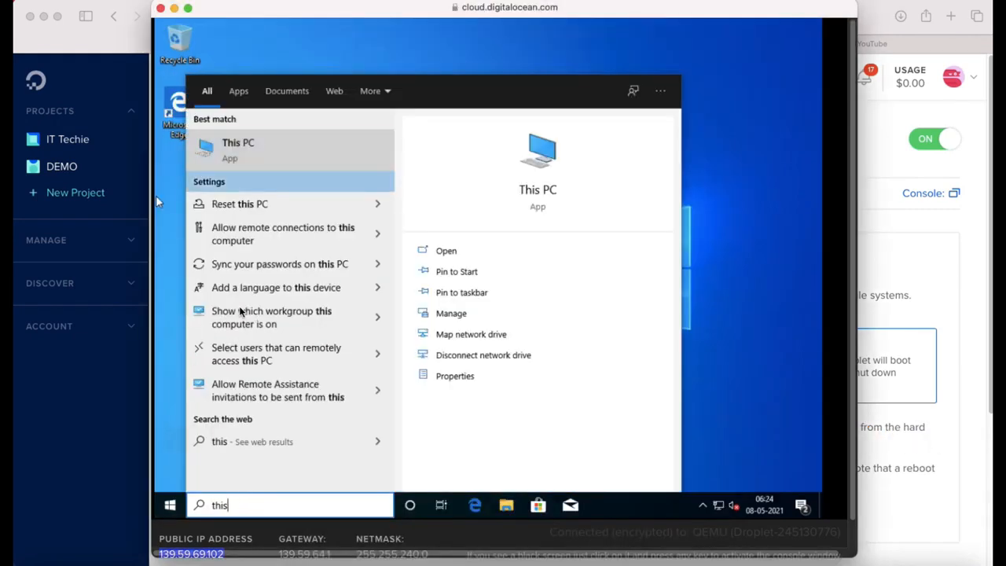
key(Right)
key(Down)
key(Down)
key(Down)
key(Down)
key(Up)
key(Return)
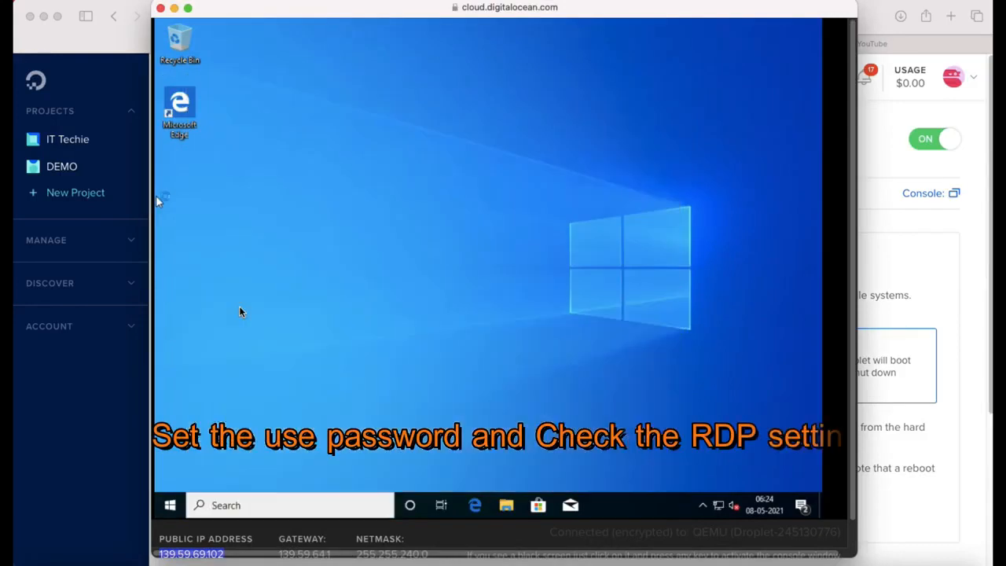
click(222, 147)
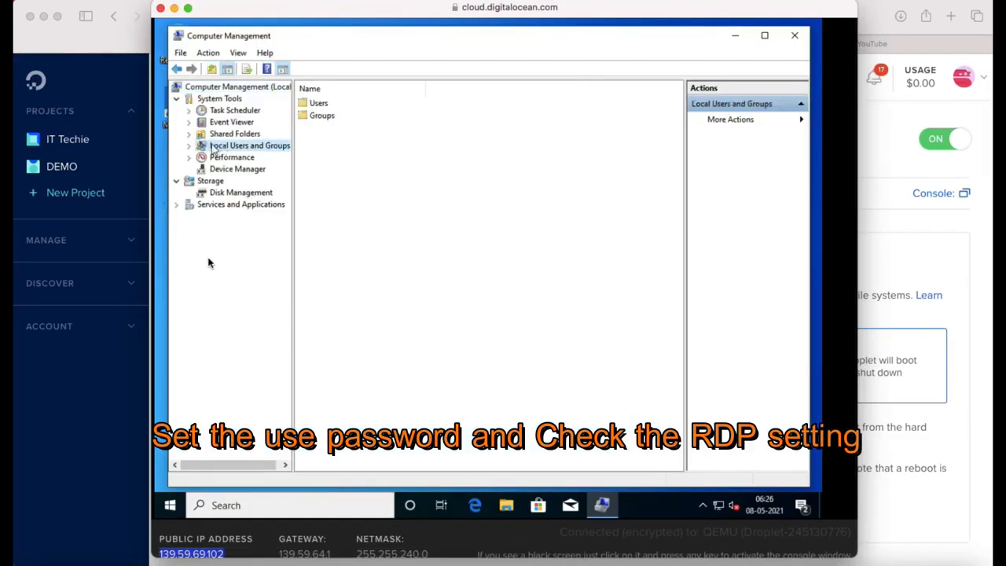
key(Tab)
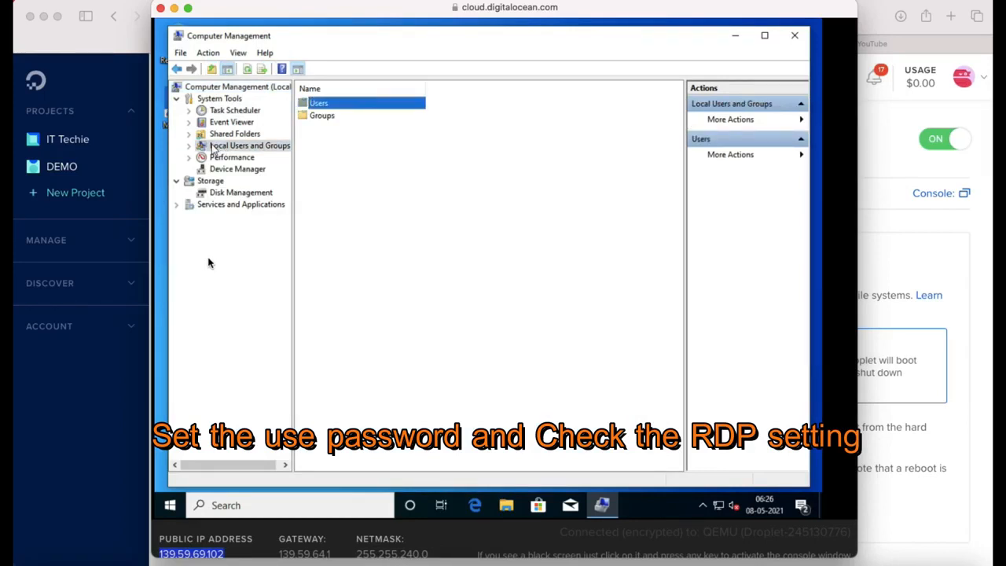
double_click(214, 148)
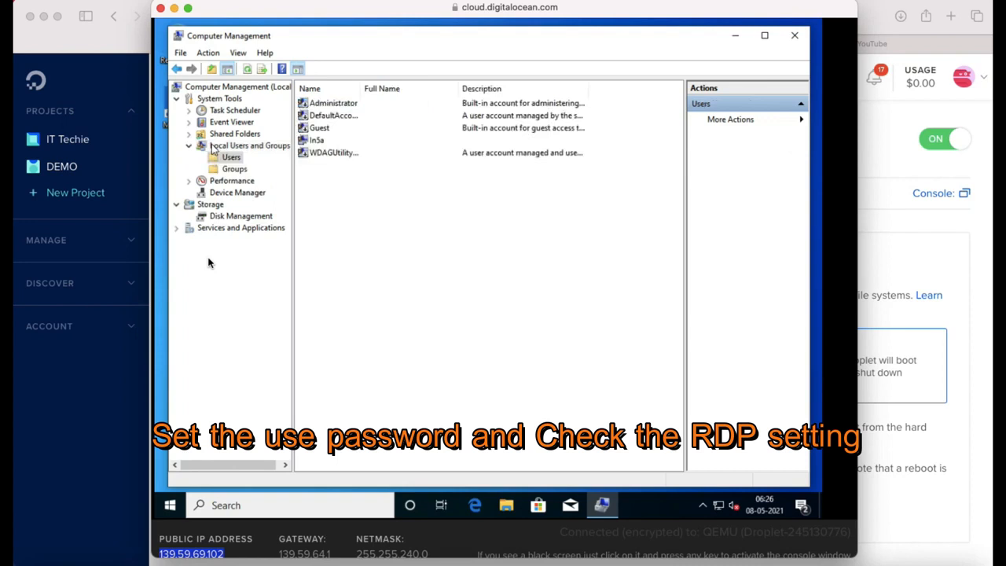
Step: Set and confirm a new password for the local user account, then return to Remote Desktop
key(Down)
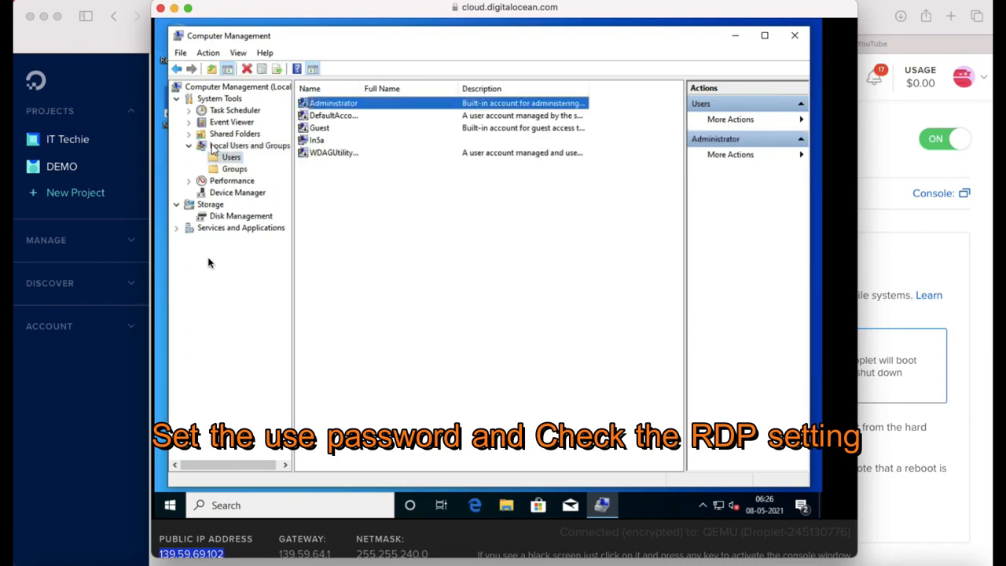
key(Down)
key(Down)
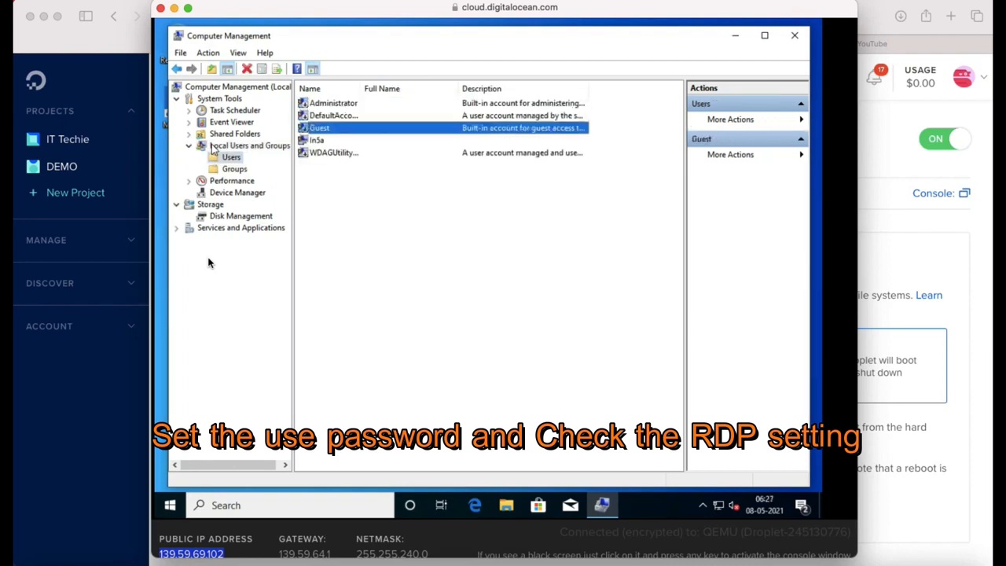
key(Down)
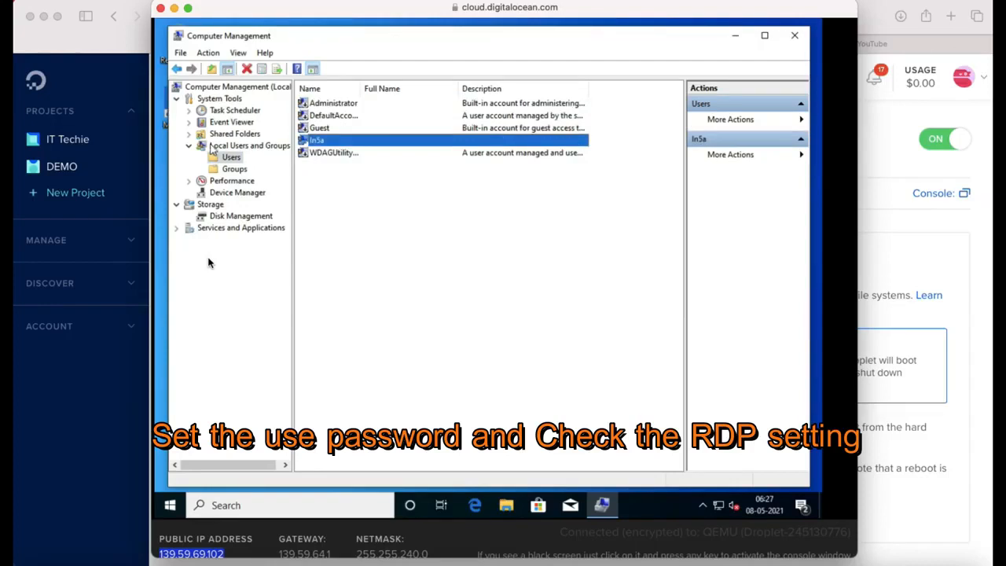
key(shift+F10)
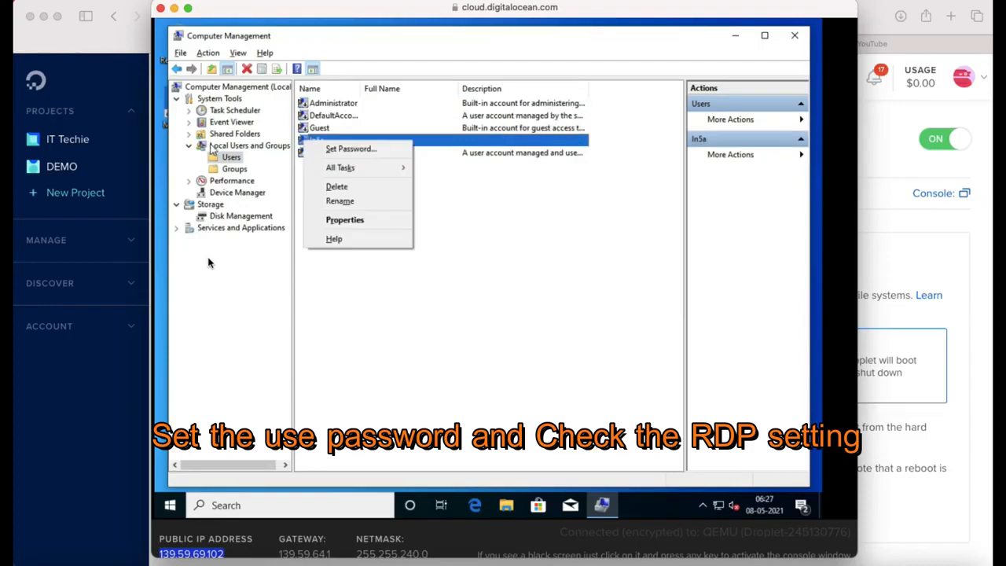
key(Down)
key(Return)
key(Return)
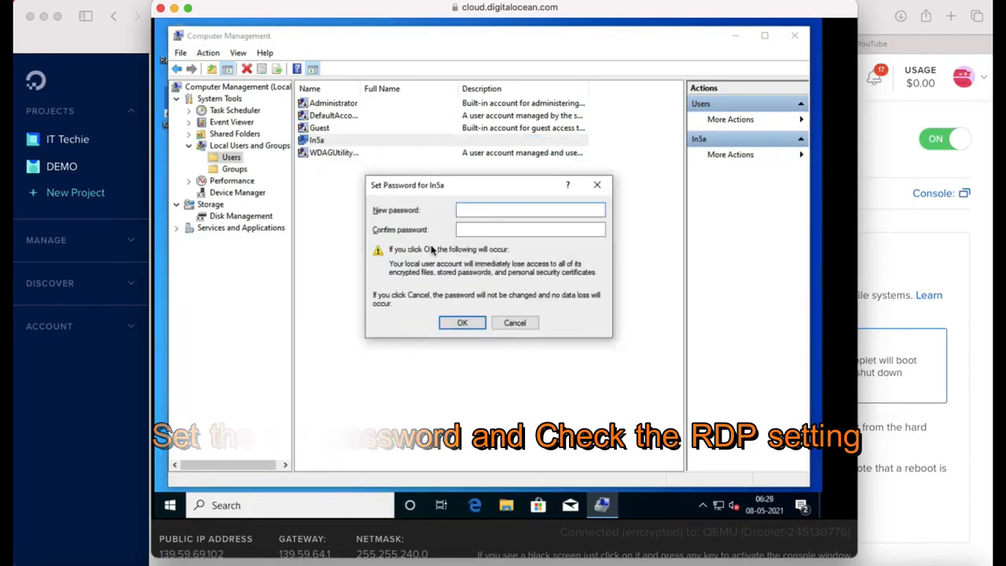
text(**********)
key(Tab)
text(***)
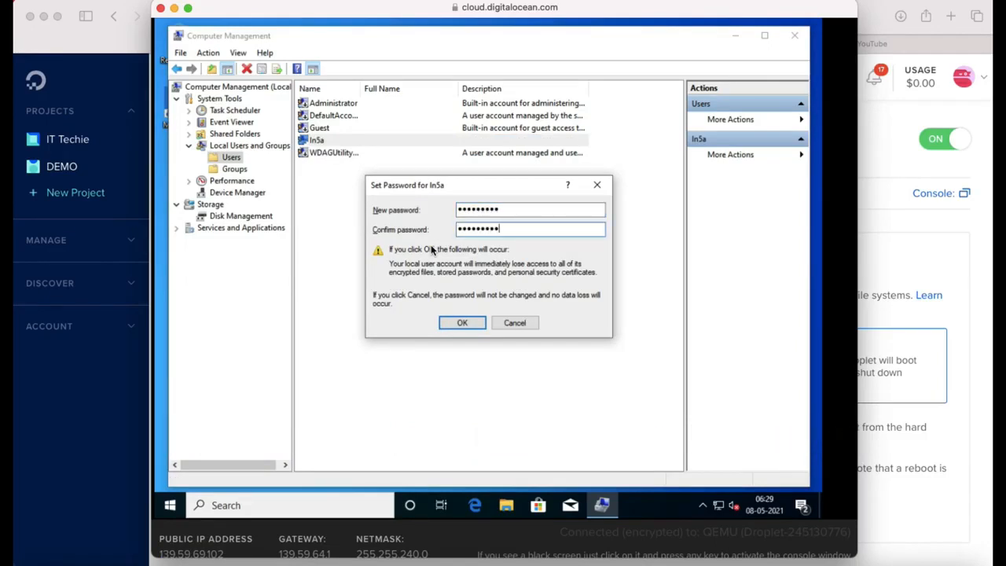
key(Return)
key(Return)
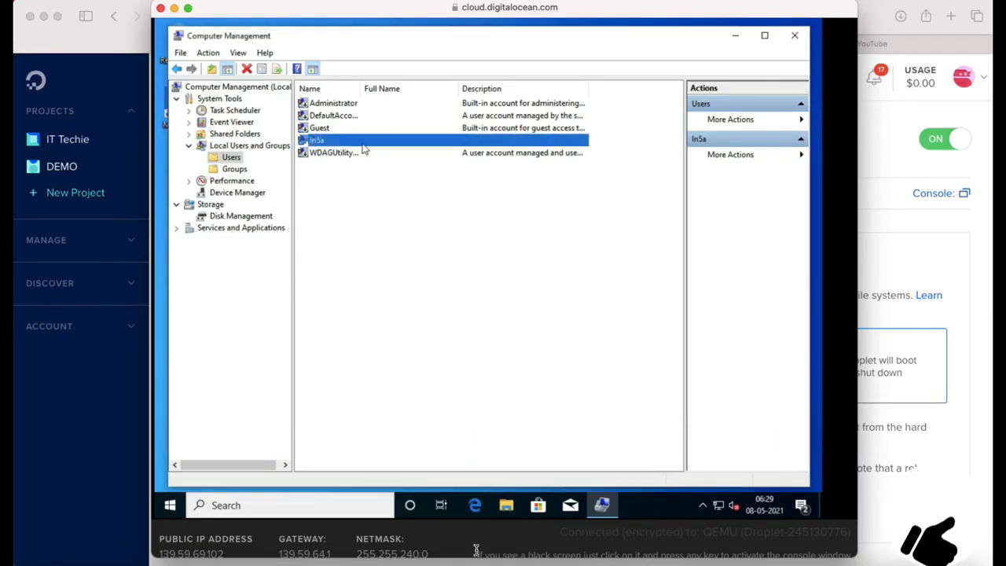
click(428, 558)
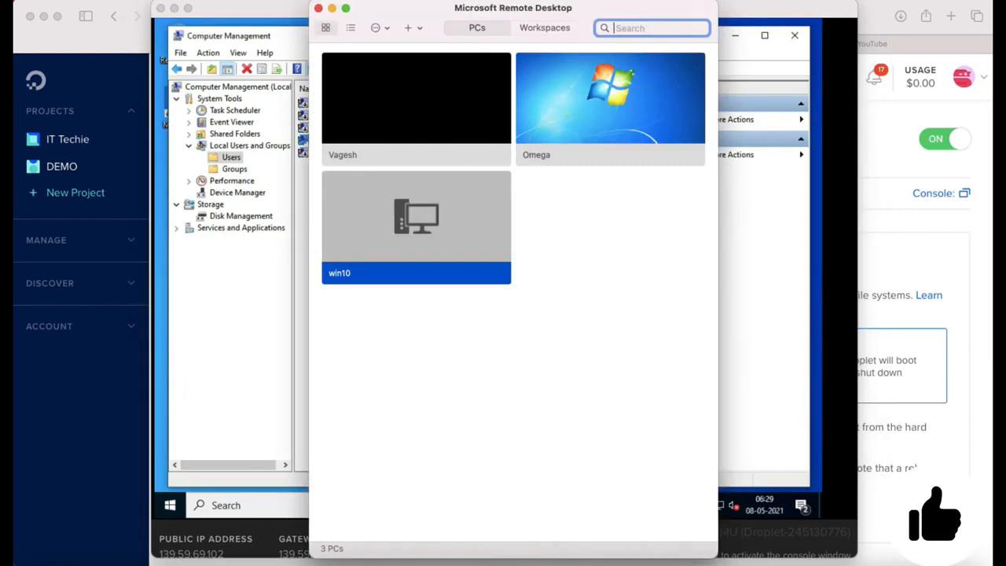
Step: Connect to the win10 PC, sign in, and accept the Windows privacy settings
drag(450, 5, 550, 4)
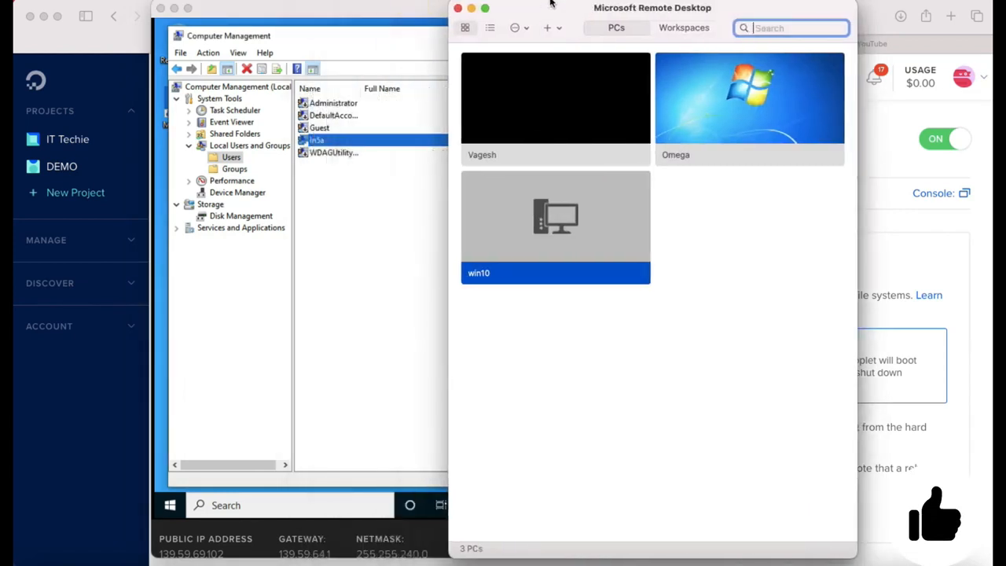
double_click(562, 192)
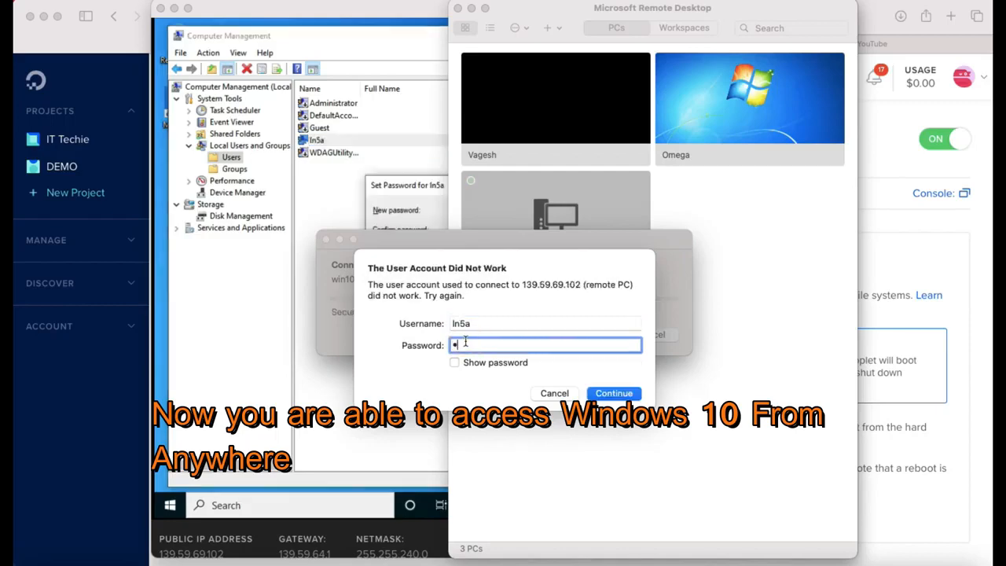
key(Return)
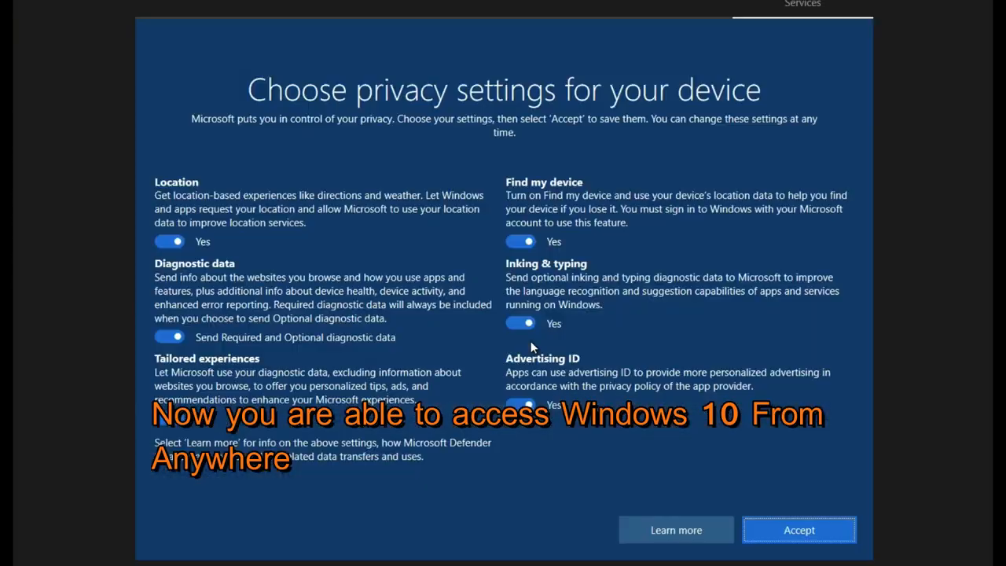
click(781, 532)
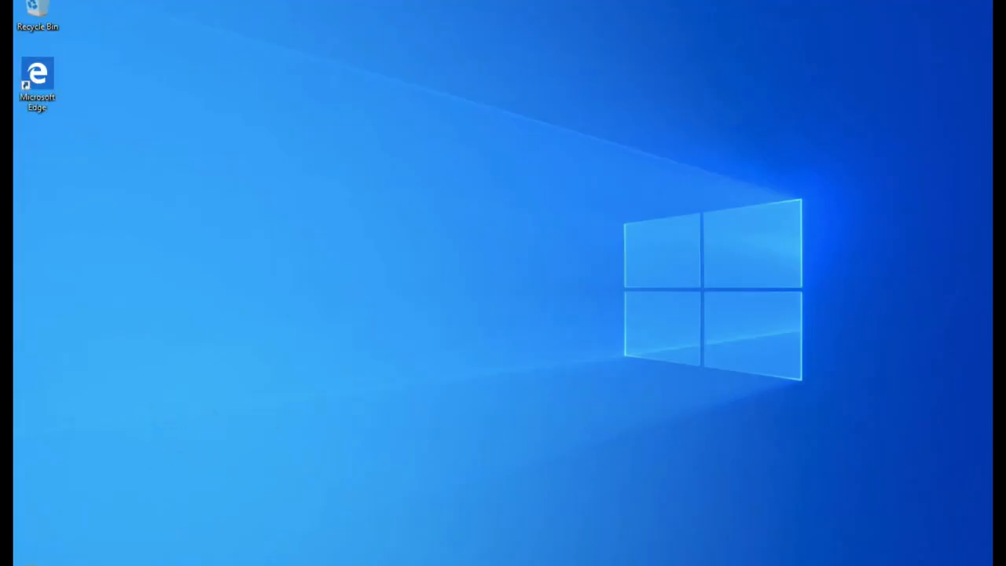
Step: Launch Excel from the remote Start search and dismiss the Office privacy notice
click(29, 565)
text(office)
key(BackSpace)
key(BackSpace)
key(BackSpace)
key(BackSpace)
key(BackSpace)
key(BackSpace)
text(exce)
click(99, 221)
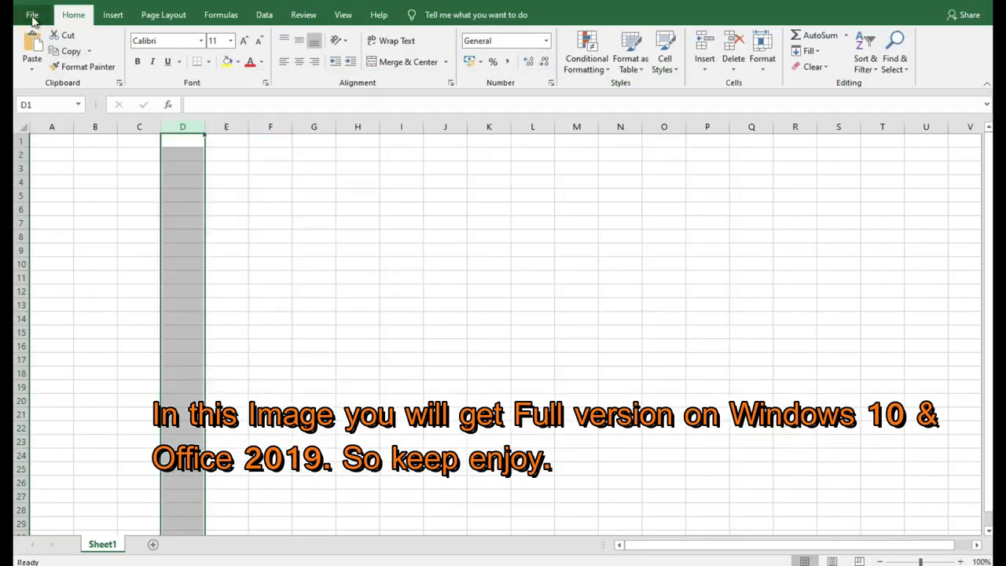
click(32, 15)
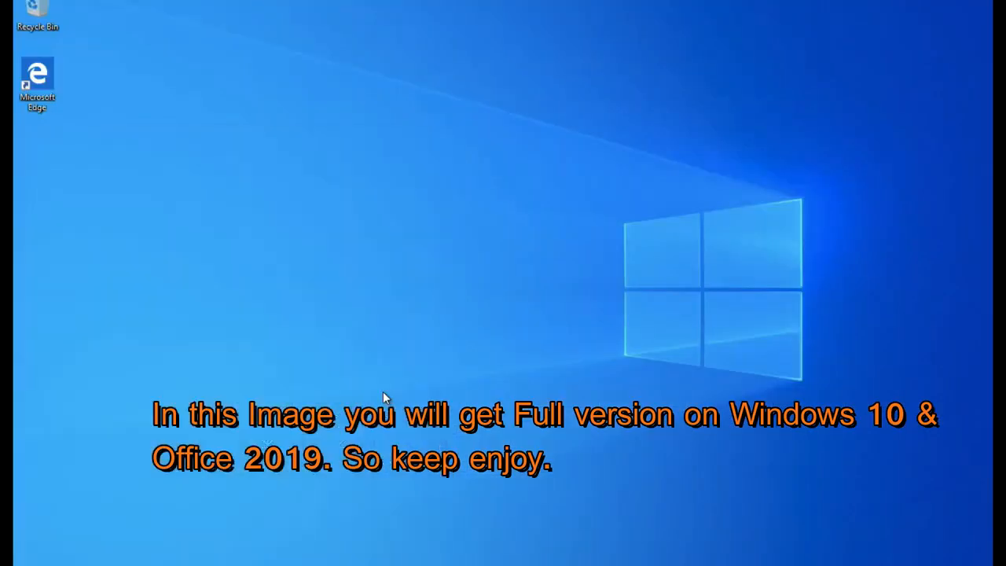